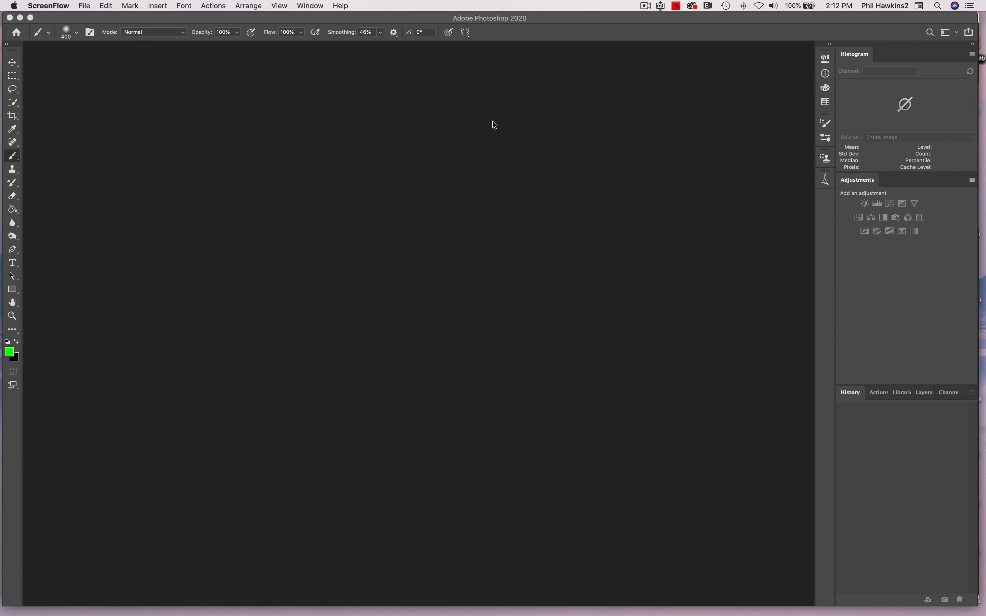
# - Select the Brush tool and create a new blank 2100 x 1500 px document at 300 ppi
pyautogui.click(12, 157)
pyautogui.click(86, 9)
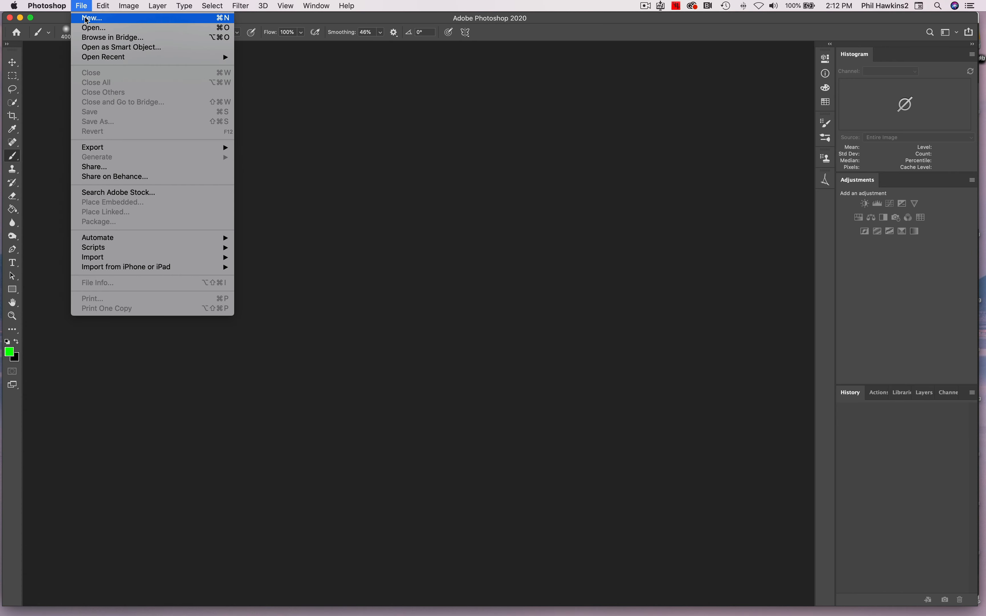
pyautogui.click(86, 15)
pyautogui.click(292, 175)
pyautogui.click(737, 472)
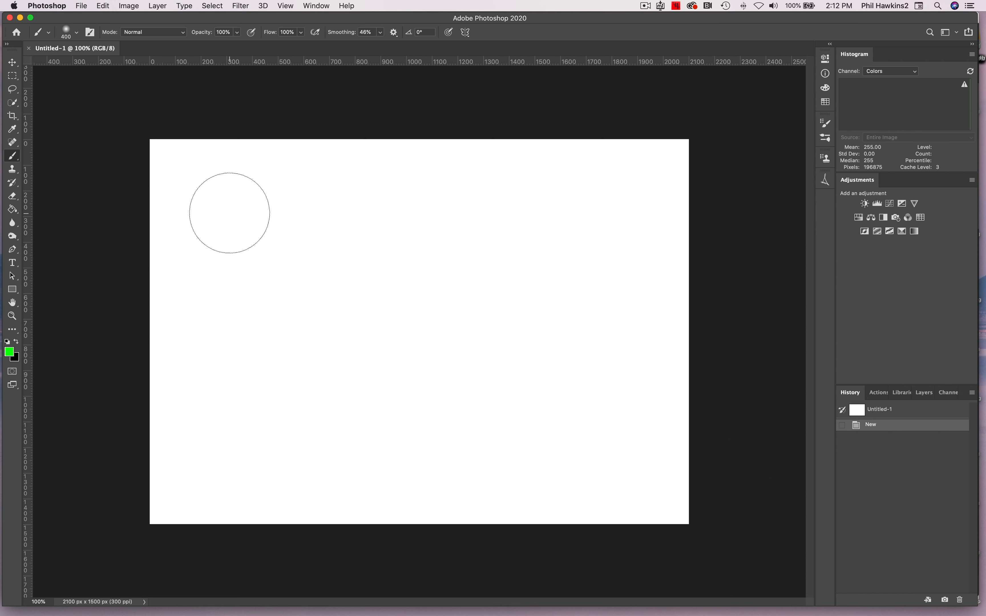
# - Paint two horizontal soft green strokes across the canvas and revert the document to its blank New state
pyautogui.moveTo(255, 214)
pyautogui.mouseDown()
pyautogui.moveTo(464, 212)
pyautogui.moveTo(616, 226)
pyautogui.mouseUp()
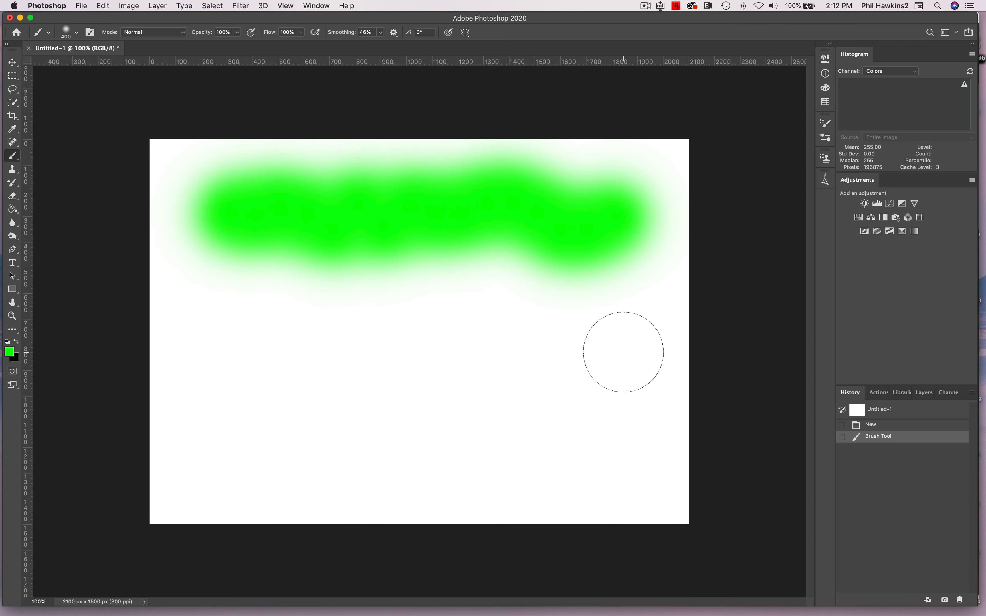
pyautogui.moveTo(621, 352); pyautogui.dragTo(220, 357)
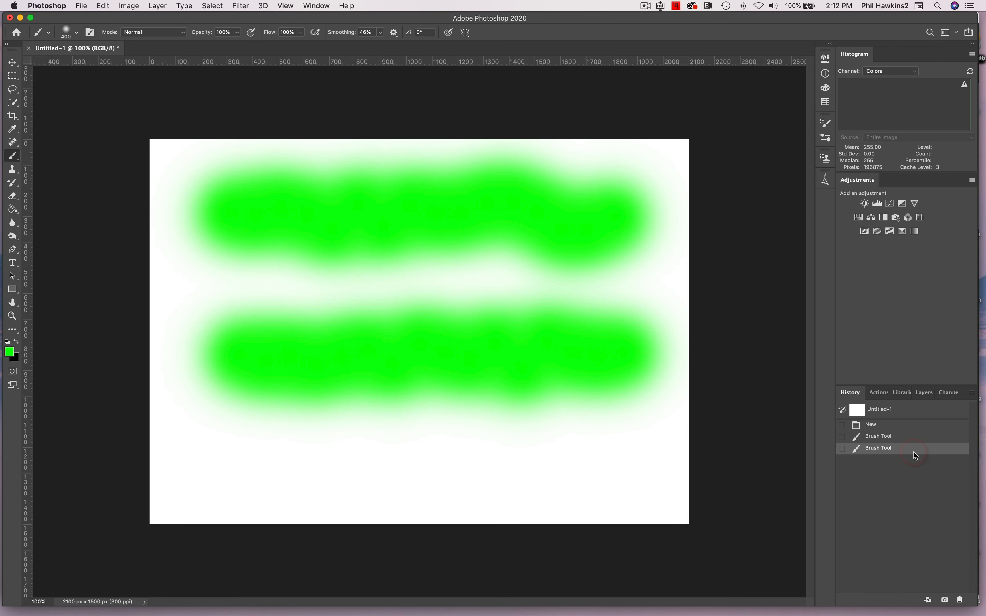
pyautogui.click(905, 425)
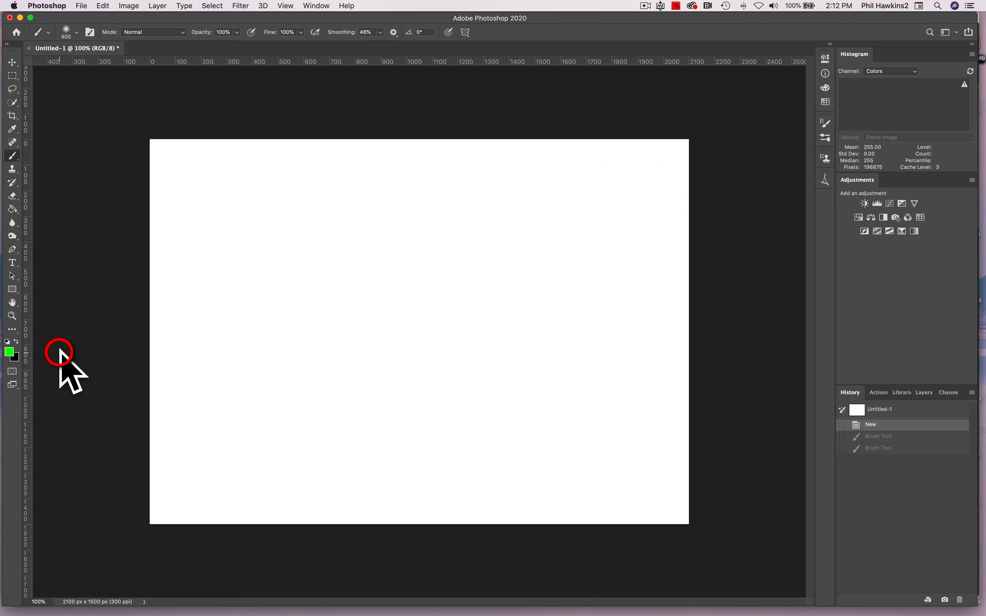
# - Try several shades of green for the foreground color and set it to bright blue, hex 1200ff
pyautogui.click(11, 354)
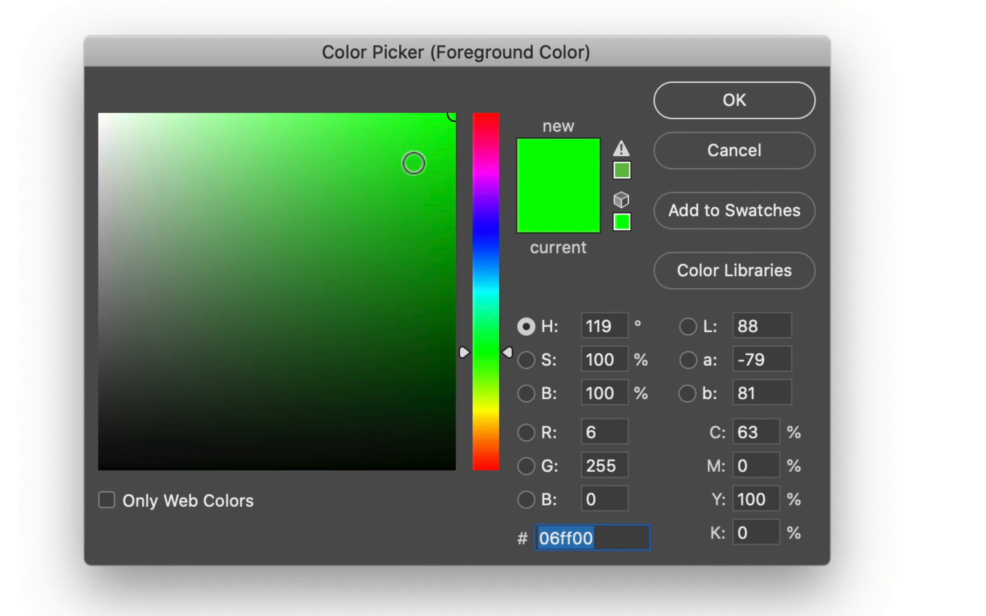
pyautogui.moveTo(414, 163)
pyautogui.mouseDown()
pyautogui.moveTo(405, 148)
pyautogui.moveTo(348, 137)
pyautogui.moveTo(233, 132)
pyautogui.moveTo(178, 155)
pyautogui.moveTo(174, 282)
pyautogui.moveTo(183, 286)
pyautogui.moveTo(259, 224)
pyautogui.moveTo(339, 227)
pyautogui.moveTo(454, 107)
pyautogui.mouseUp()
pyautogui.click(378, 203)
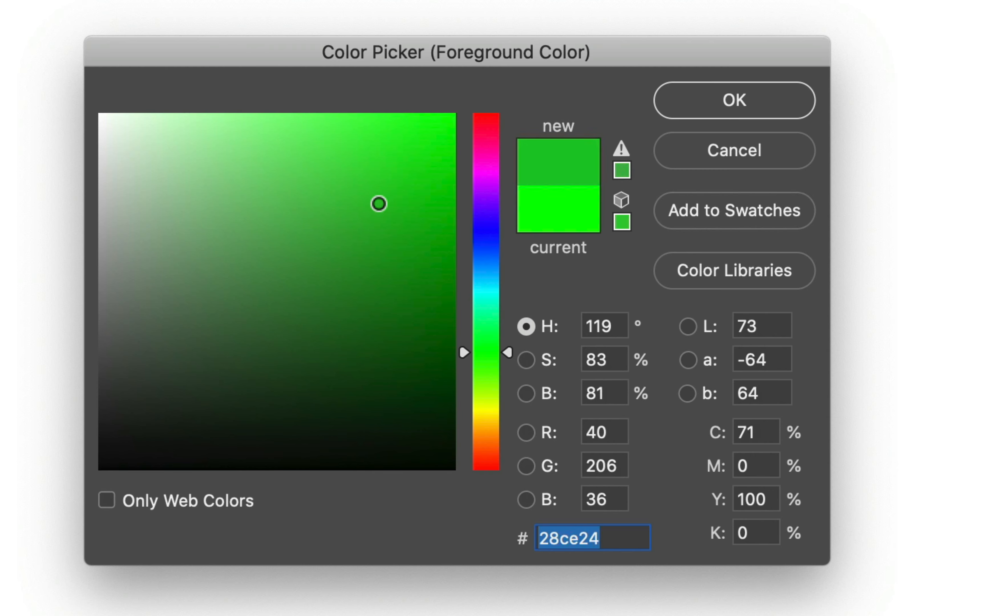
pyautogui.click(374, 208)
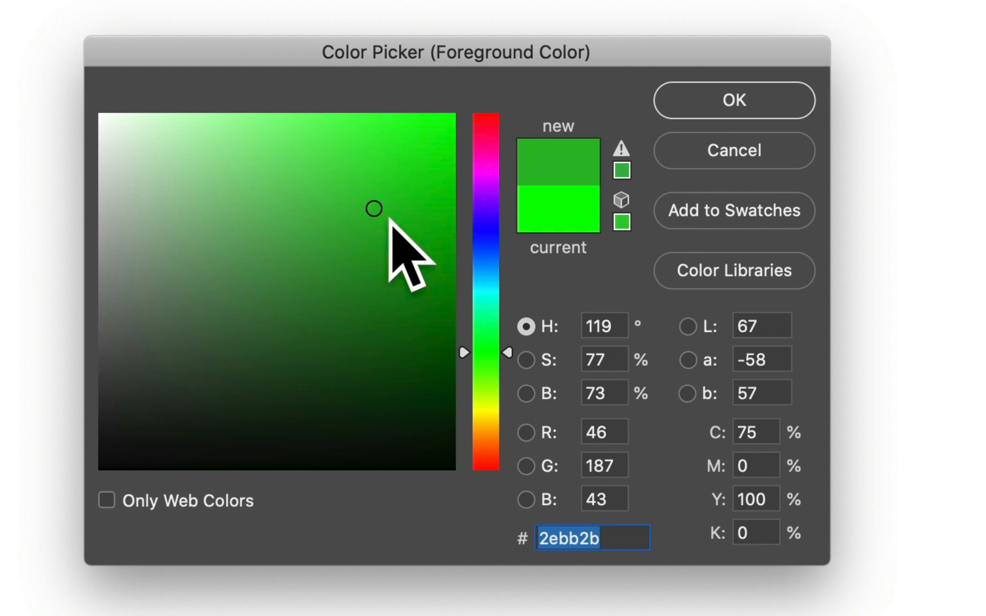
pyautogui.click(378, 206)
pyautogui.moveTo(379, 206)
pyautogui.mouseDown()
pyautogui.moveTo(394, 128)
pyautogui.moveTo(426, 122)
pyautogui.mouseUp()
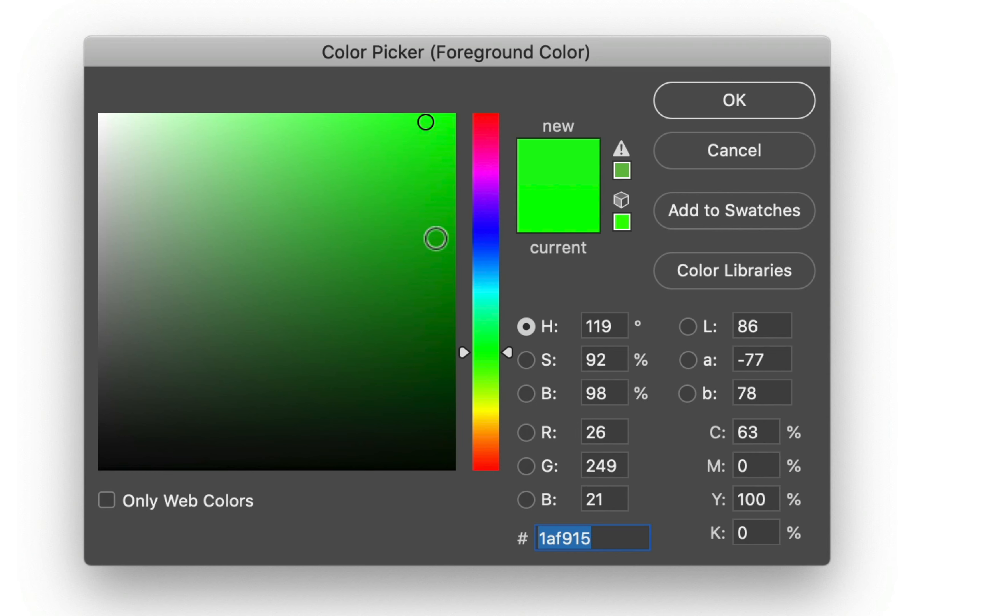
pyautogui.click(439, 175)
pyautogui.moveTo(439, 175)
pyautogui.mouseDown()
pyautogui.moveTo(465, 73)
pyautogui.moveTo(451, 209)
pyautogui.mouseUp()
pyautogui.click(486, 228)
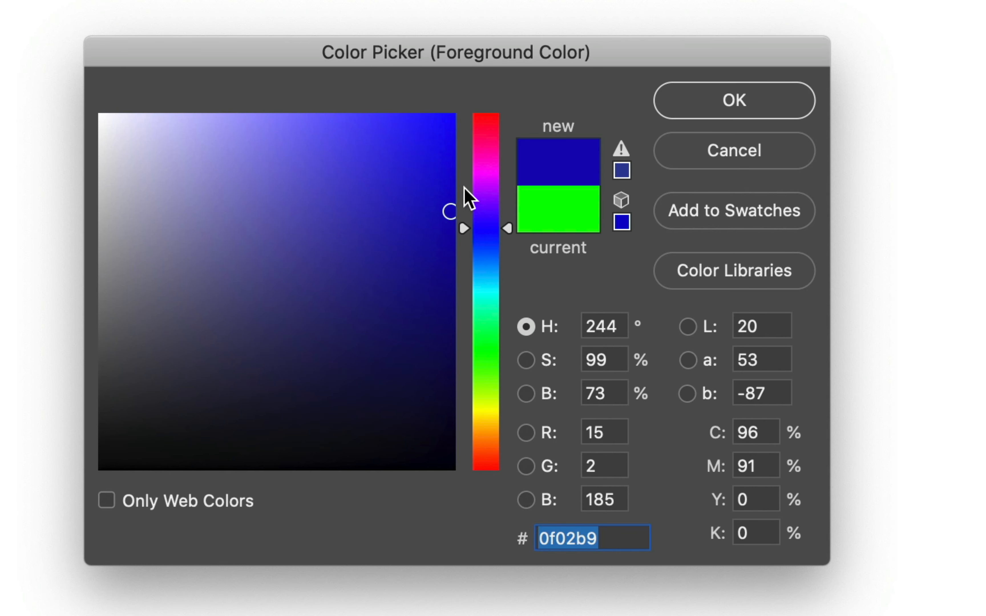
pyautogui.moveTo(451, 161); pyautogui.dragTo(462, 89)
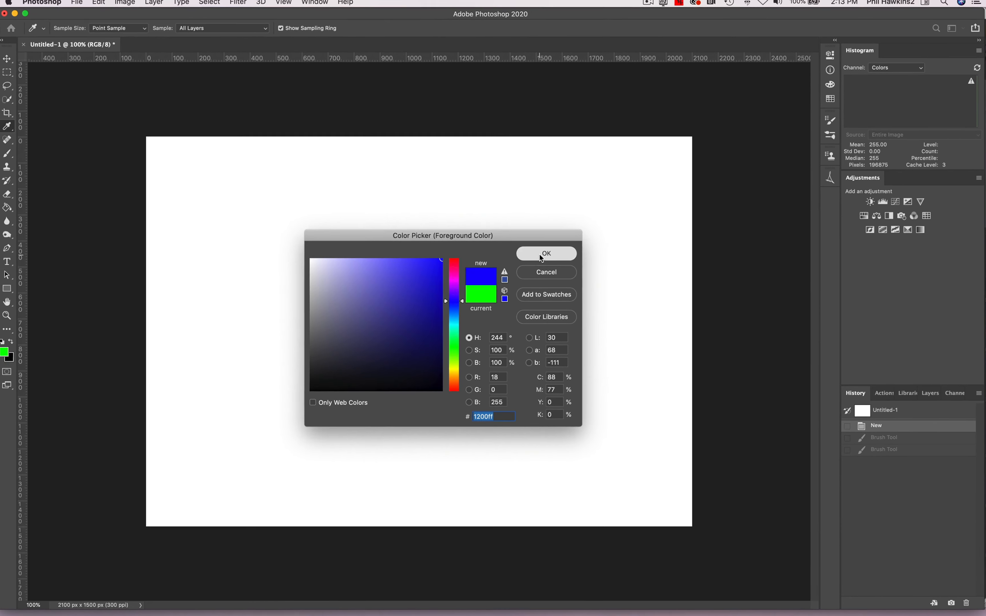
pyautogui.click(734, 99)
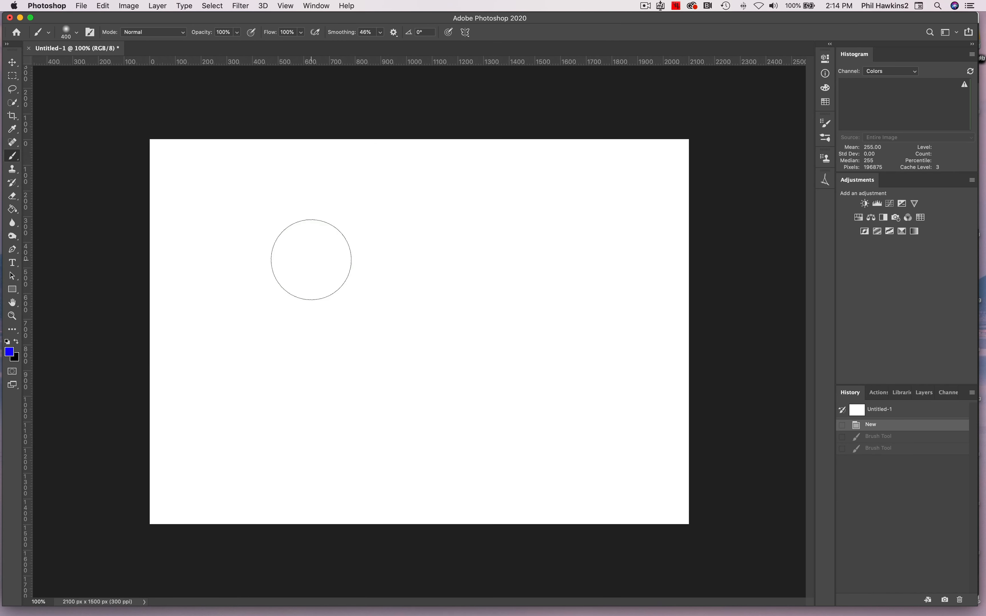
# - Resize the brush down to 200 px, up to 500 px and finally to 250 px
pyautogui.press('[')
pyautogui.press('[')
pyautogui.press('[')
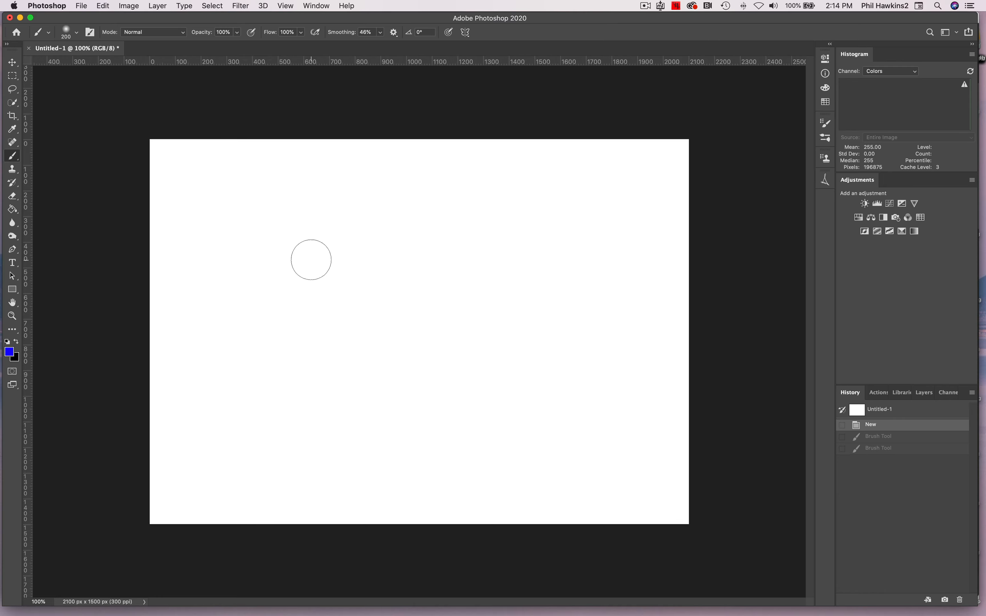
pyautogui.press(']')
pyautogui.press(']')
pyautogui.press(']')
pyautogui.press(']')
pyautogui.press(']')
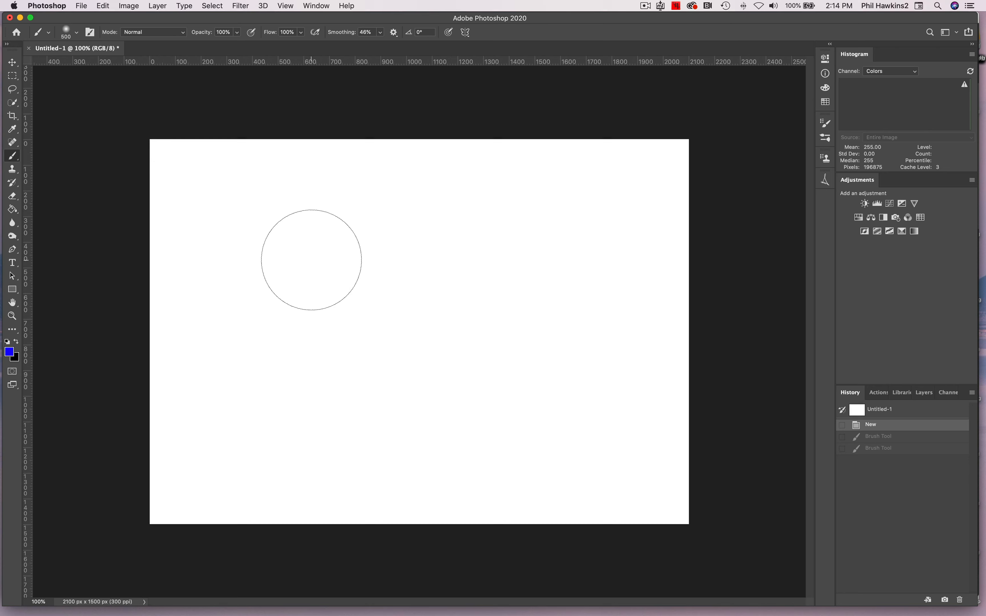
pyautogui.press('[')
pyautogui.press('[')
pyautogui.press('[')
pyautogui.press('[')
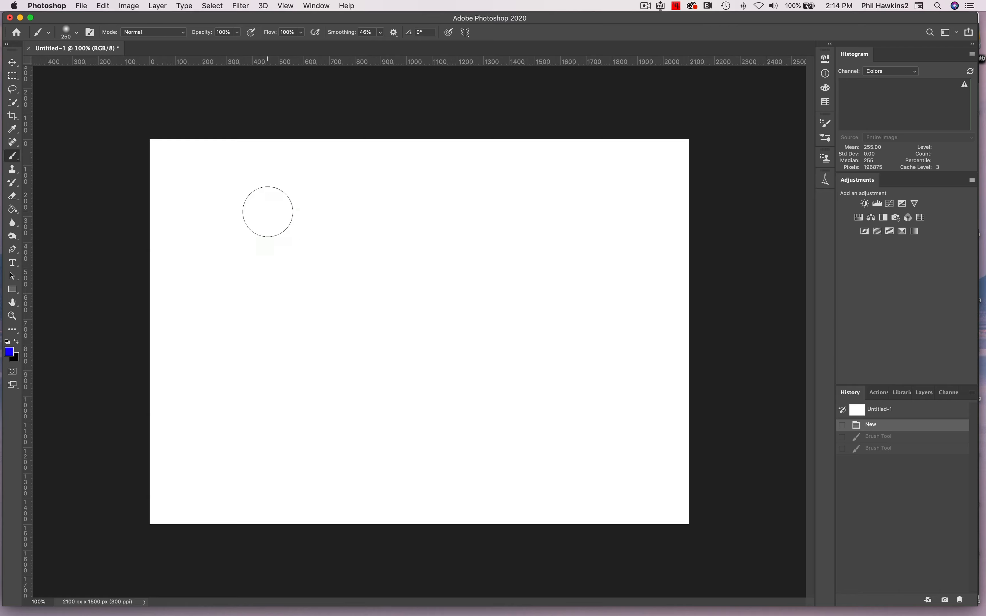
# - Paint three horizontal blue strokes down the canvas, using brush flows of 100%, 10% and 21%
pyautogui.moveTo(219, 188)
pyautogui.mouseDown()
pyautogui.moveTo(455, 182)
pyautogui.moveTo(642, 196)
pyautogui.mouseUp()
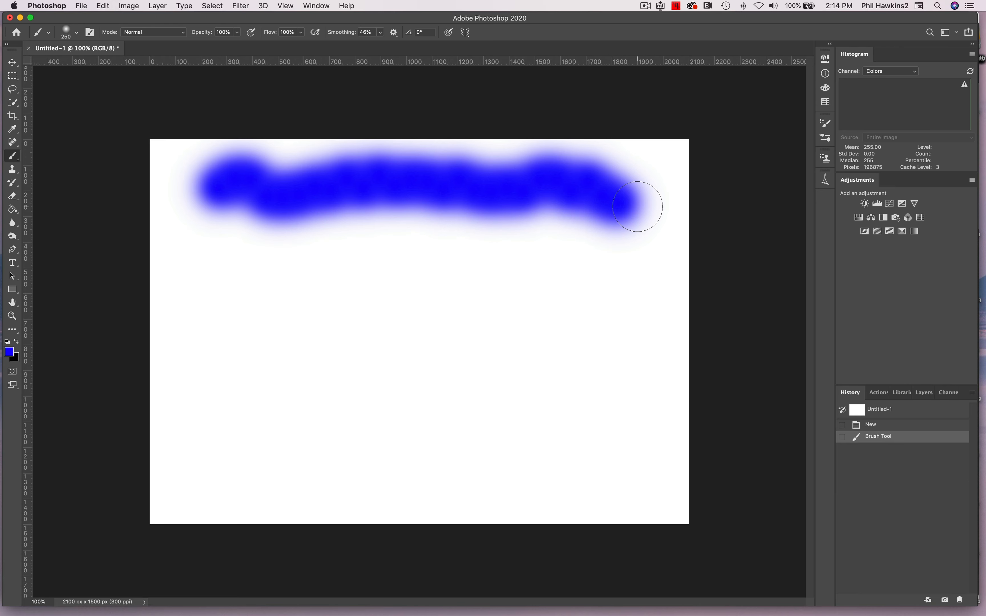
pyautogui.click(228, 33)
pyautogui.click(302, 34)
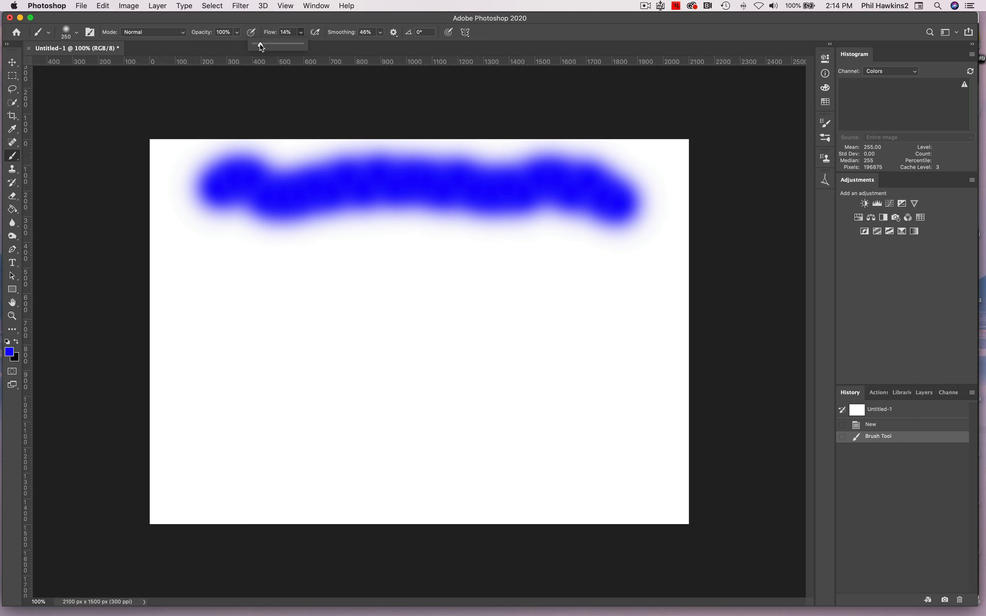
pyautogui.moveTo(258, 46); pyautogui.dragTo(258, 45)
pyautogui.moveTo(256, 289); pyautogui.dragTo(629, 293)
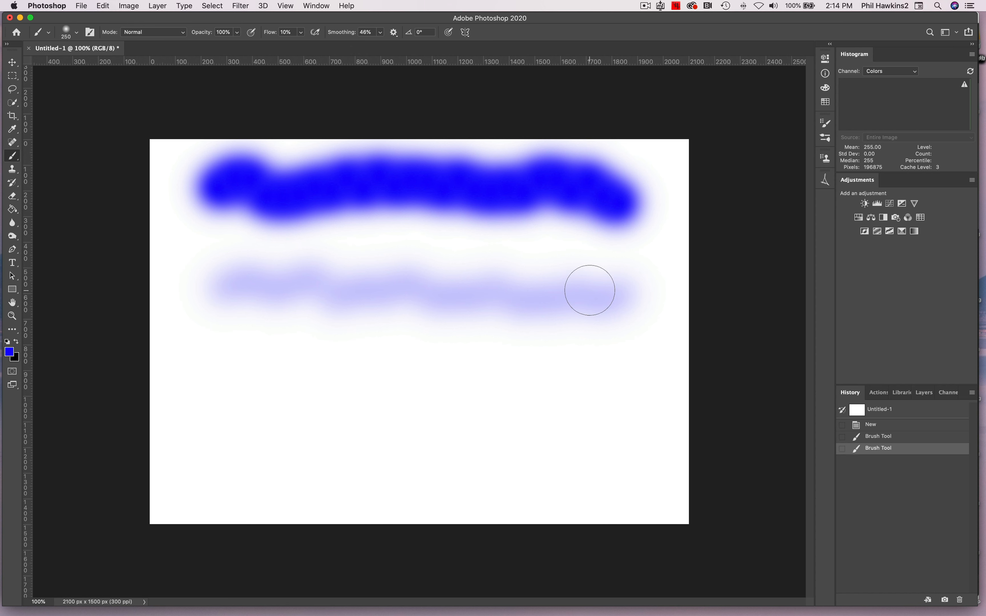
pyautogui.click(300, 33)
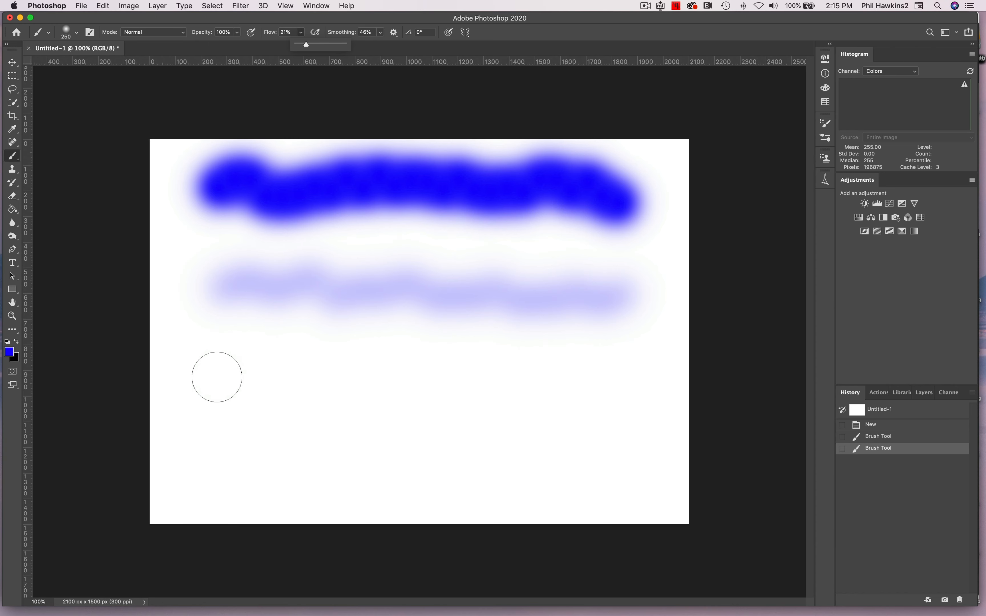
pyautogui.moveTo(217, 376); pyautogui.dragTo(627, 379)
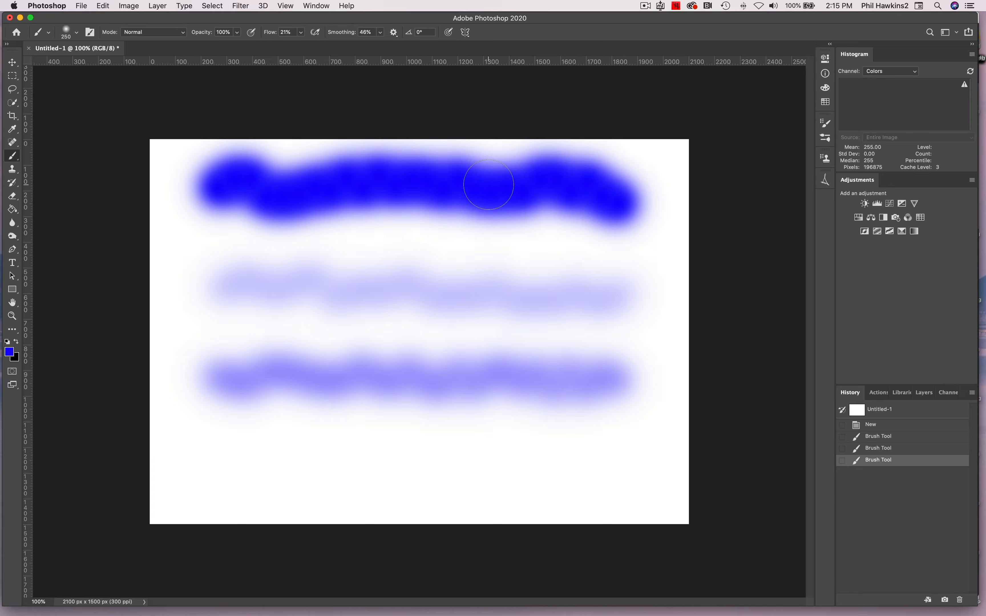
# - Restore the brush flow to 100% and revert the document to its blank New state
pyautogui.click(301, 32)
pyautogui.moveTo(301, 45); pyautogui.dragTo(402, 45)
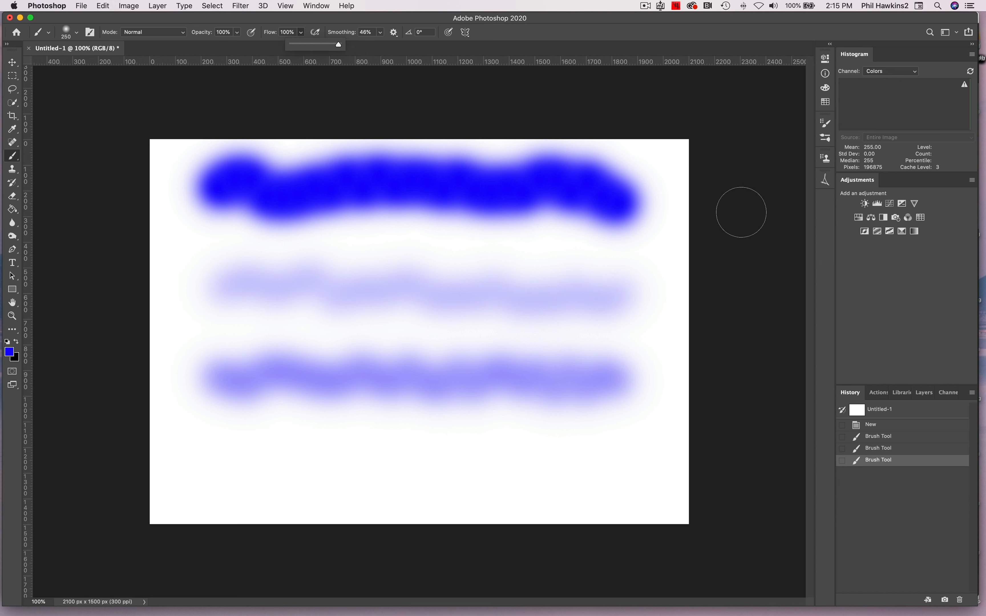
pyautogui.click(902, 425)
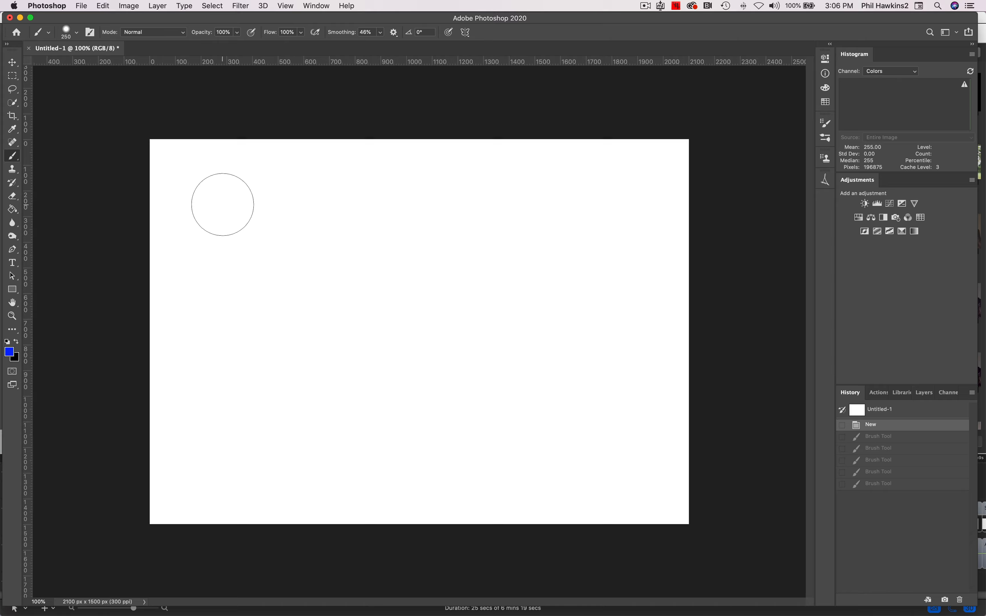
# - Paint a soft-edged blue stroke across the upper canvas and a second one below it with brush hardness at 100%
pyautogui.moveTo(223, 205); pyautogui.dragTo(610, 212)
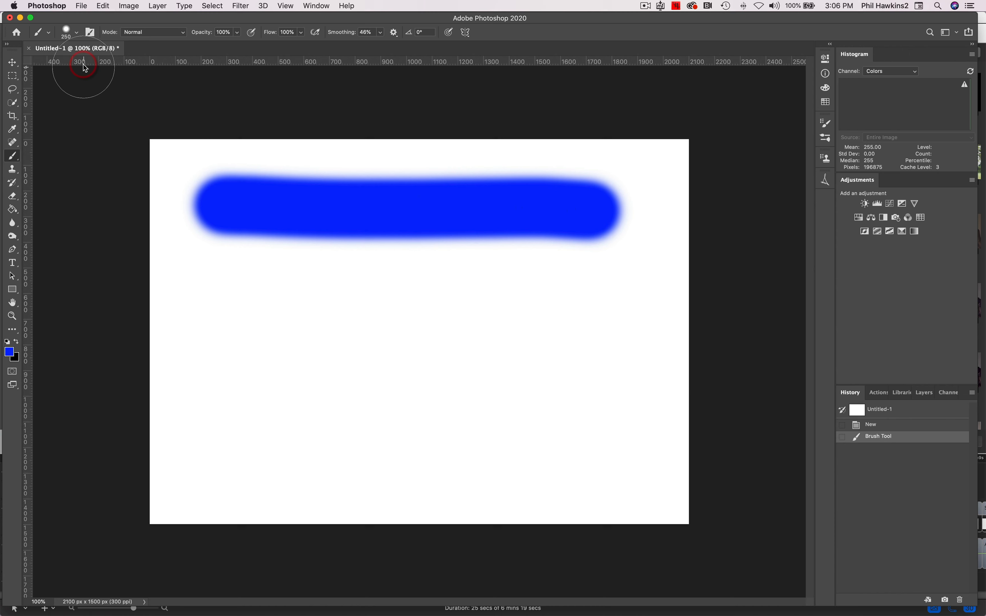
pyautogui.click(77, 33)
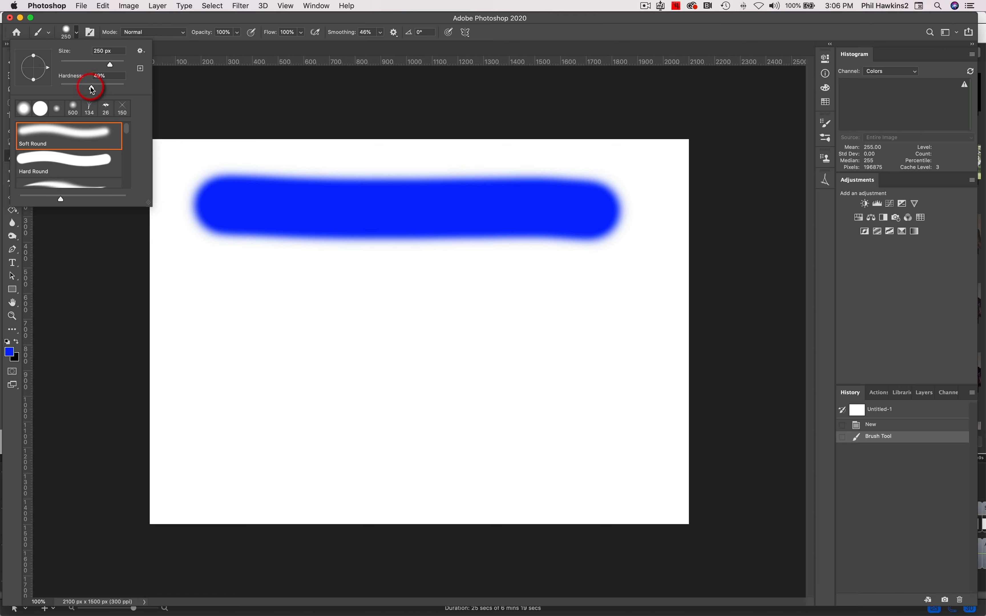
pyautogui.moveTo(90, 86); pyautogui.dragTo(127, 87)
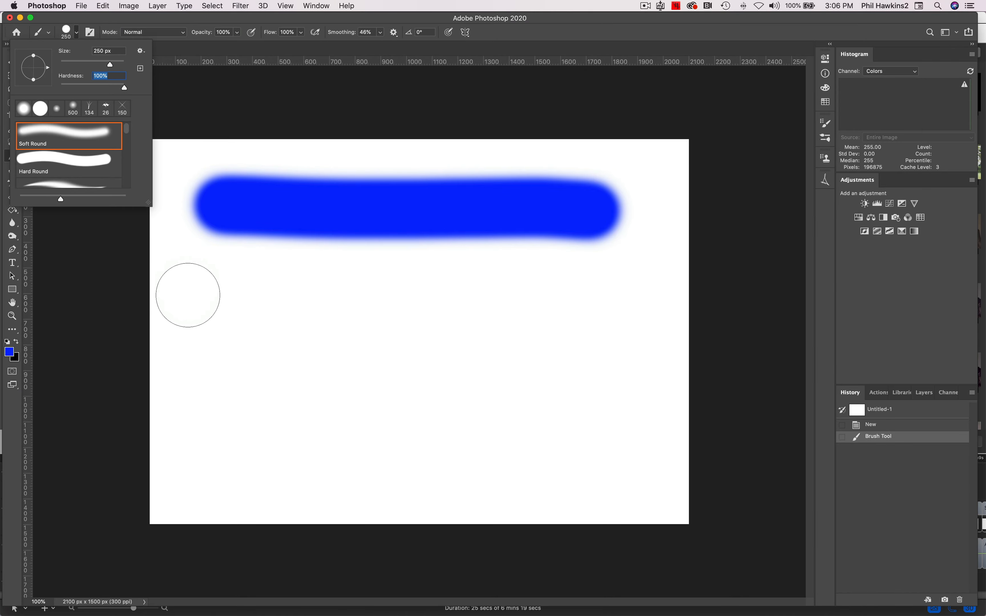
pyautogui.moveTo(210, 296)
pyautogui.mouseDown()
pyautogui.moveTo(653, 321)
pyautogui.moveTo(644, 322)
pyautogui.mouseUp()
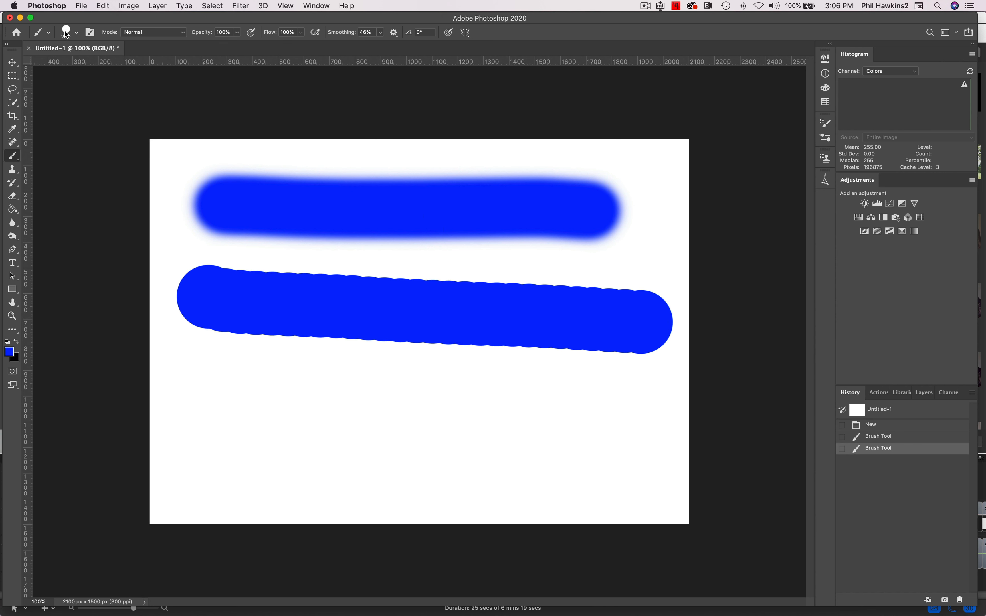
# - Set the brush hardness to 0% and paint a third blue stroke across the lower canvas
pyautogui.click(75, 33)
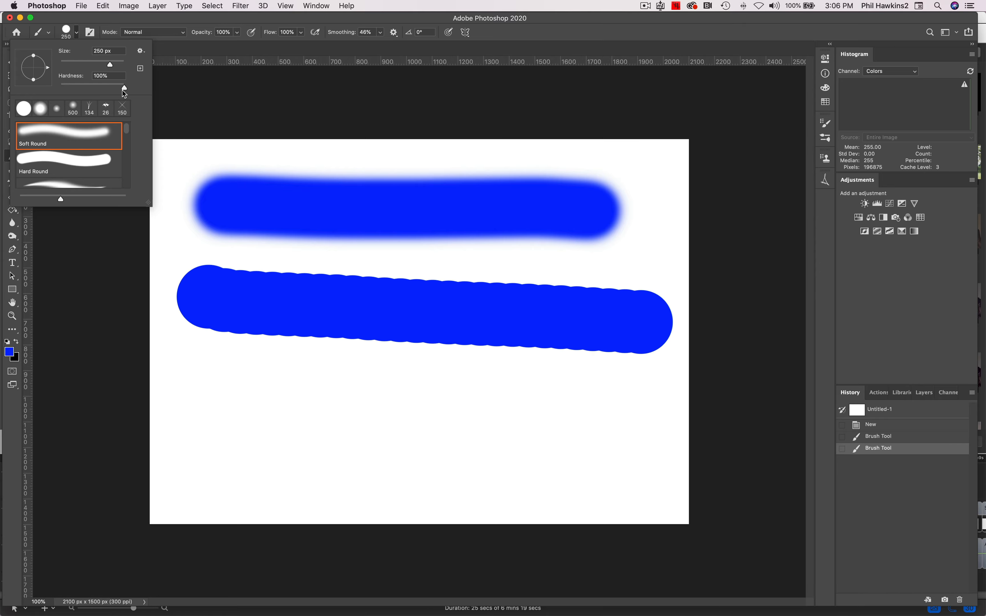
pyautogui.moveTo(106, 87); pyautogui.dragTo(55, 88)
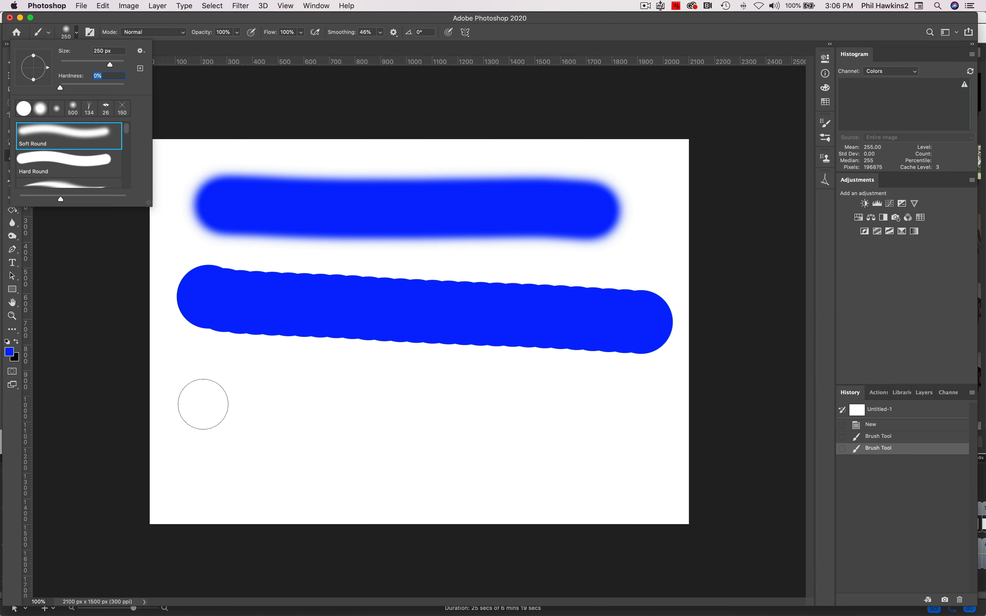
pyautogui.moveTo(203, 405); pyautogui.dragTo(648, 419)
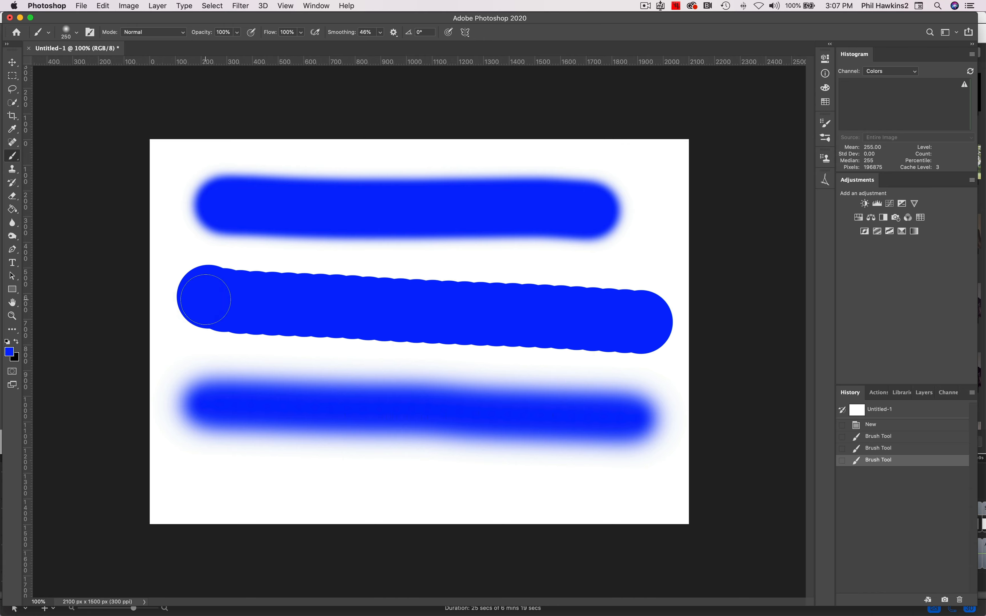
pyautogui.click(77, 34)
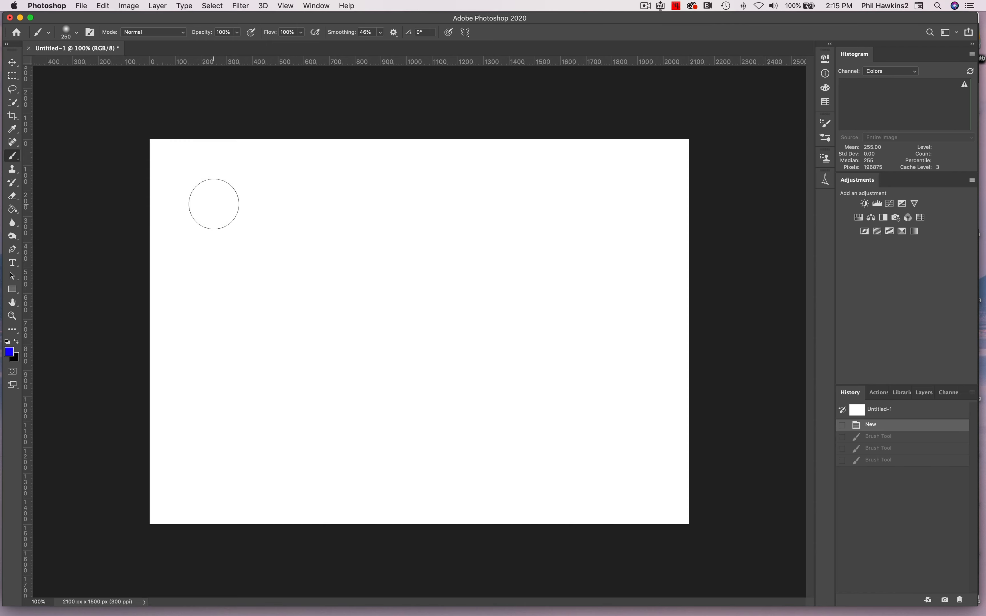
# - Browse the preset brushes and select the Scattered Maple Leaves brush
pyautogui.click(90, 32)
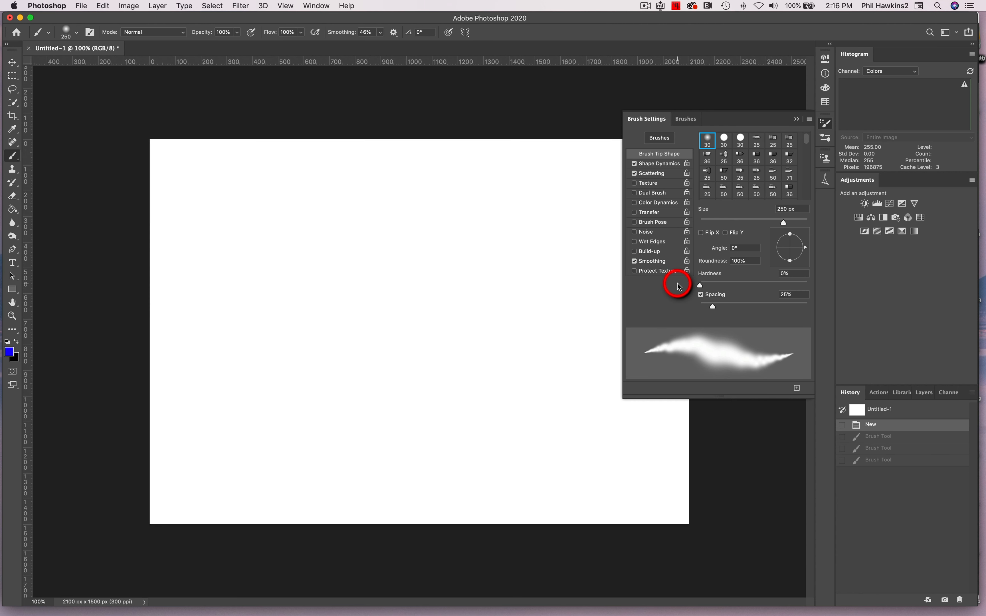
pyautogui.click(685, 120)
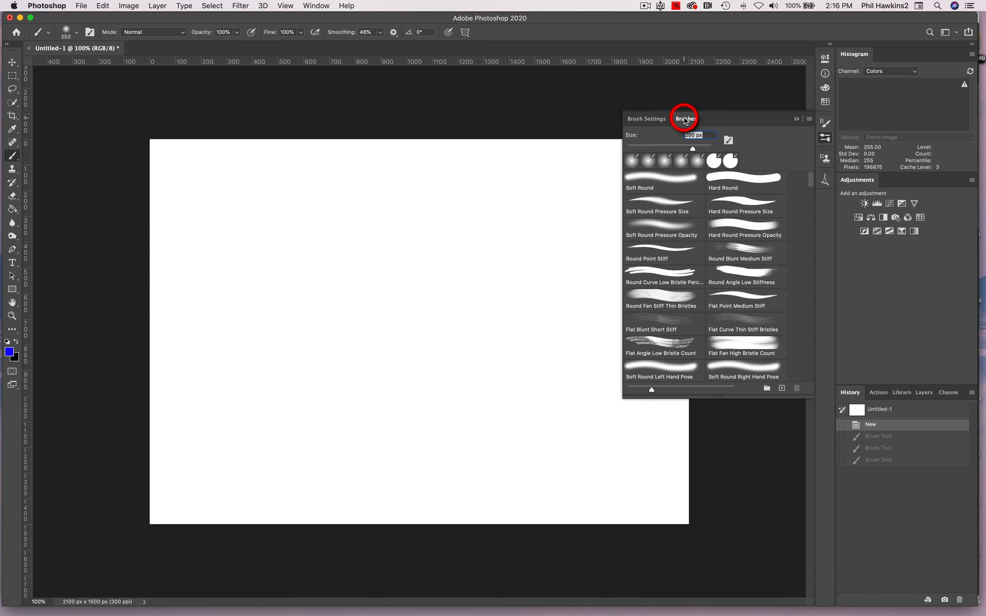
pyautogui.scroll(-3, 674, 269)
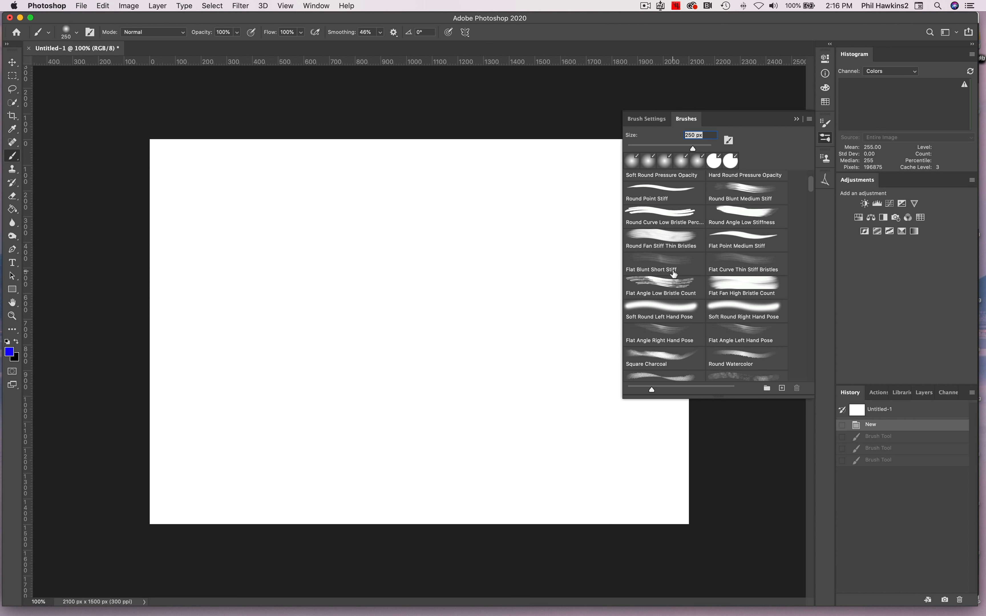
pyautogui.scroll(-10, 674, 274)
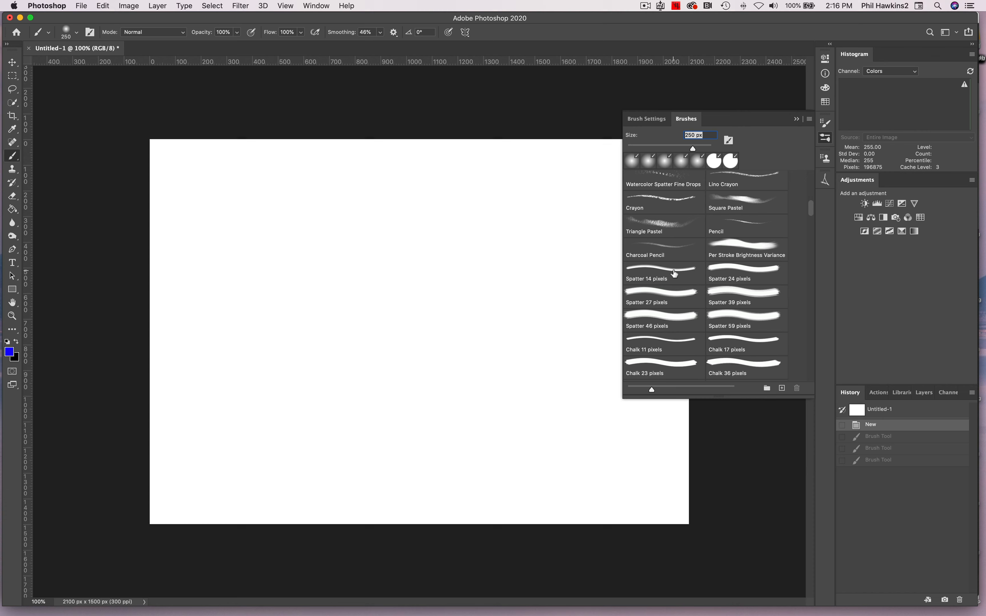
pyautogui.scroll(-15, 675, 274)
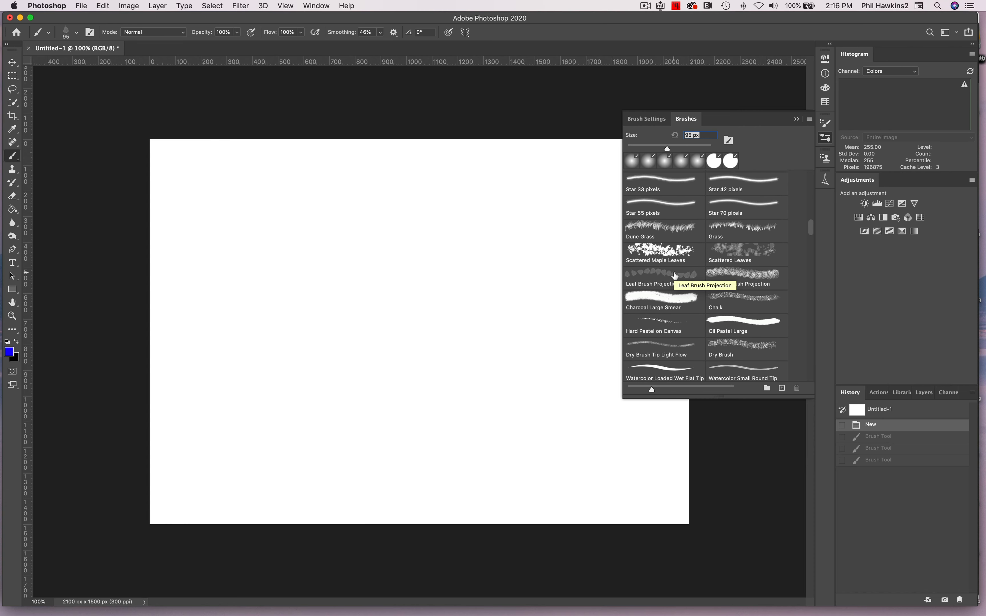
pyautogui.click(674, 257)
pyautogui.click(675, 256)
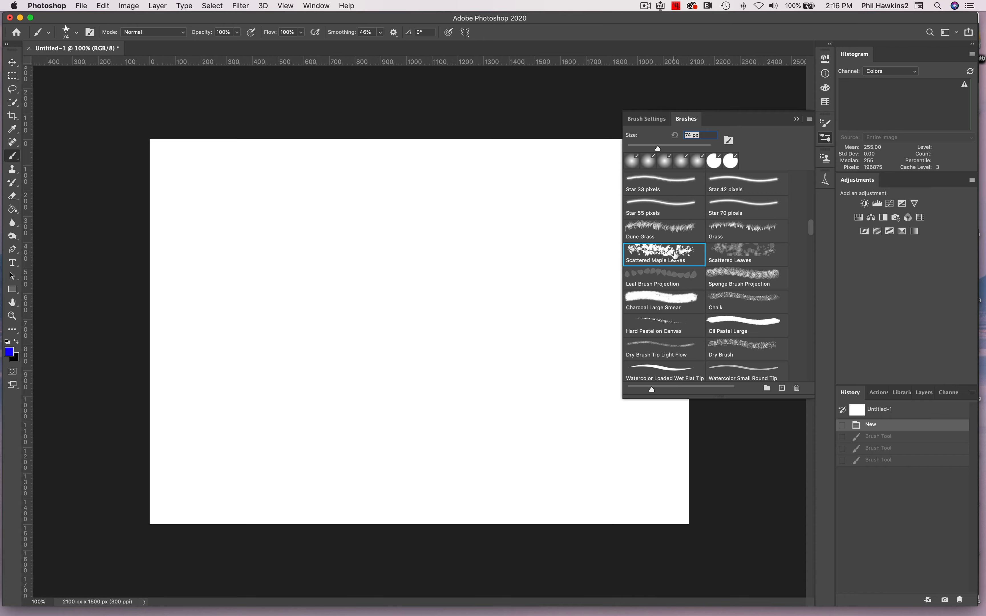
# - Toggle the maple leaf brush's Scattering option off and on to compare its stroke preview
pyautogui.click(644, 120)
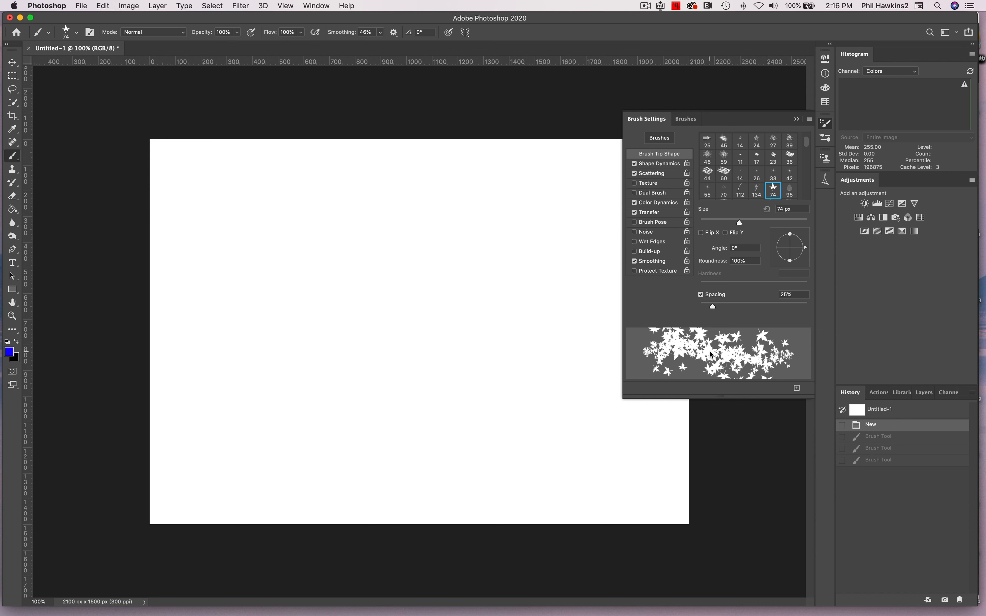
pyautogui.click(635, 175)
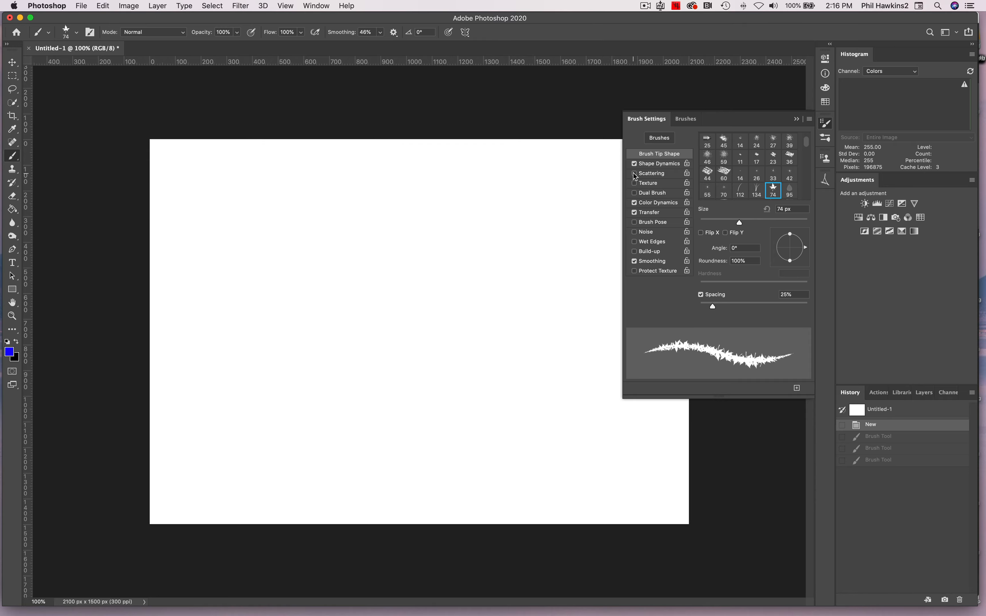
pyautogui.click(635, 174)
pyautogui.click(635, 175)
pyautogui.click(635, 174)
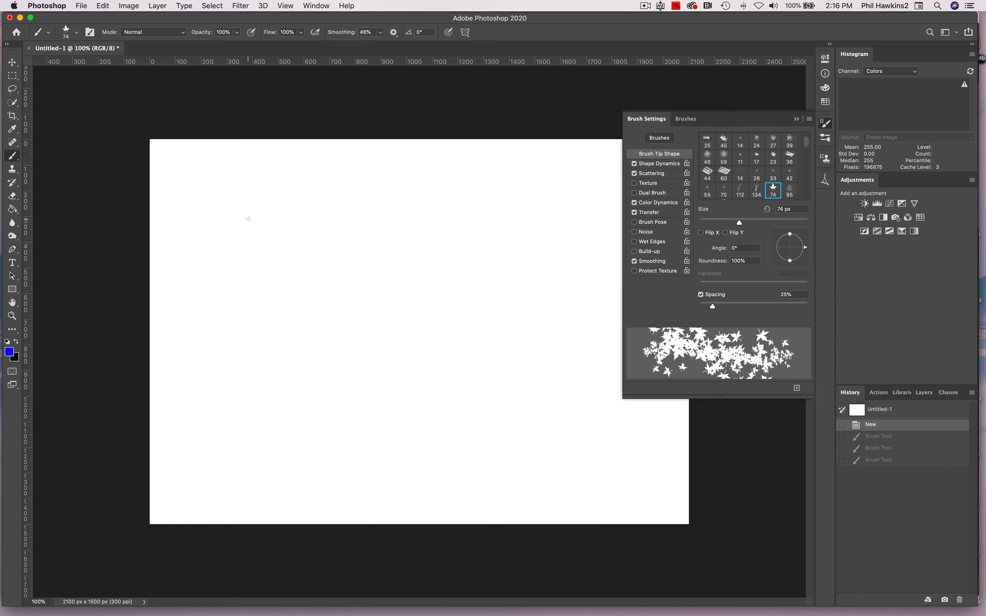
# - Enlarge the maple leaf brush to 150 px and paint a diagonal stroke of blue leaves down the canvas from the upper left
pyautogui.press(']')
pyautogui.press(']')
pyautogui.press(']')
pyautogui.press(']')
pyautogui.press(']')
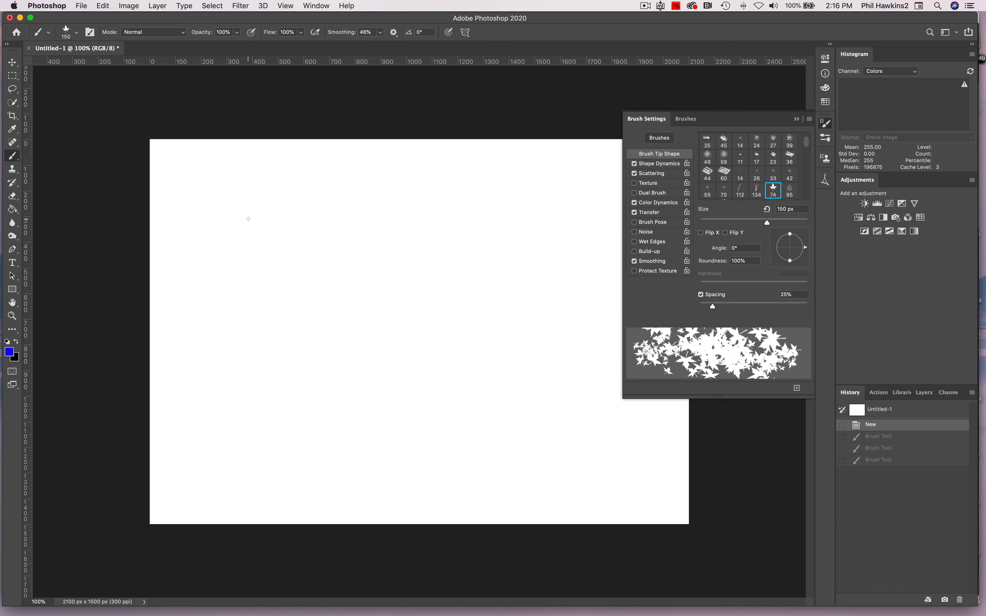
pyautogui.moveTo(247, 208)
pyautogui.mouseDown()
pyautogui.moveTo(385, 336)
pyautogui.moveTo(469, 385)
pyautogui.moveTo(505, 438)
pyautogui.mouseUp()
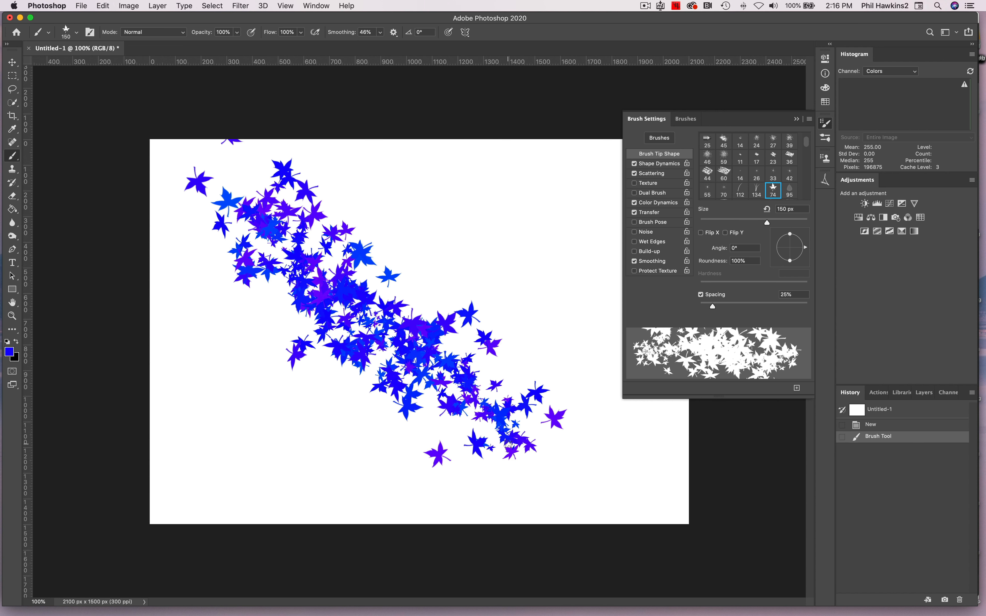
# - Revert the document to its blank New state and paint a diagonal maple leaf stroke in dark green (1f9e02)
pyautogui.click(884, 425)
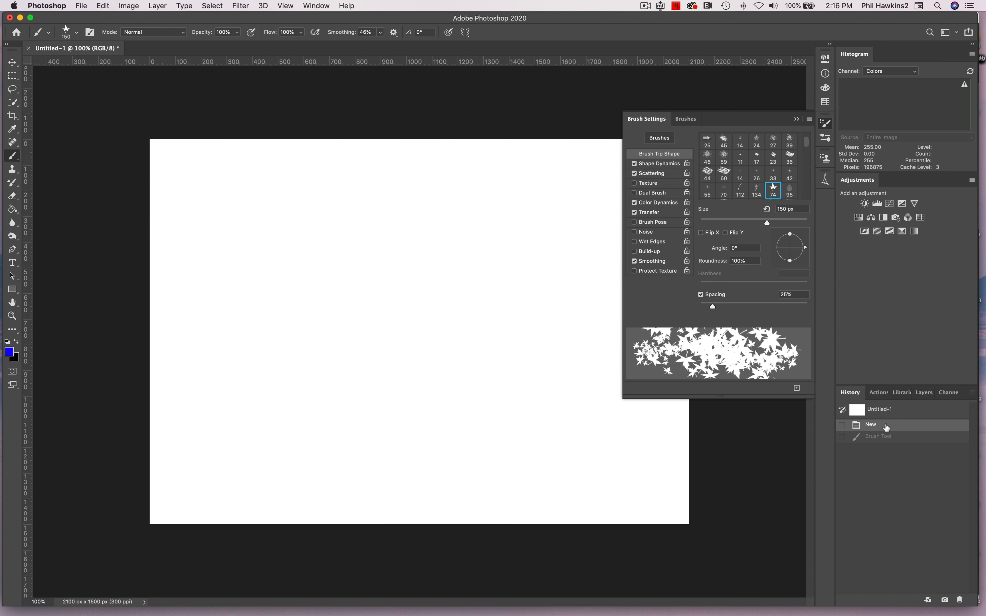
pyautogui.click(9, 352)
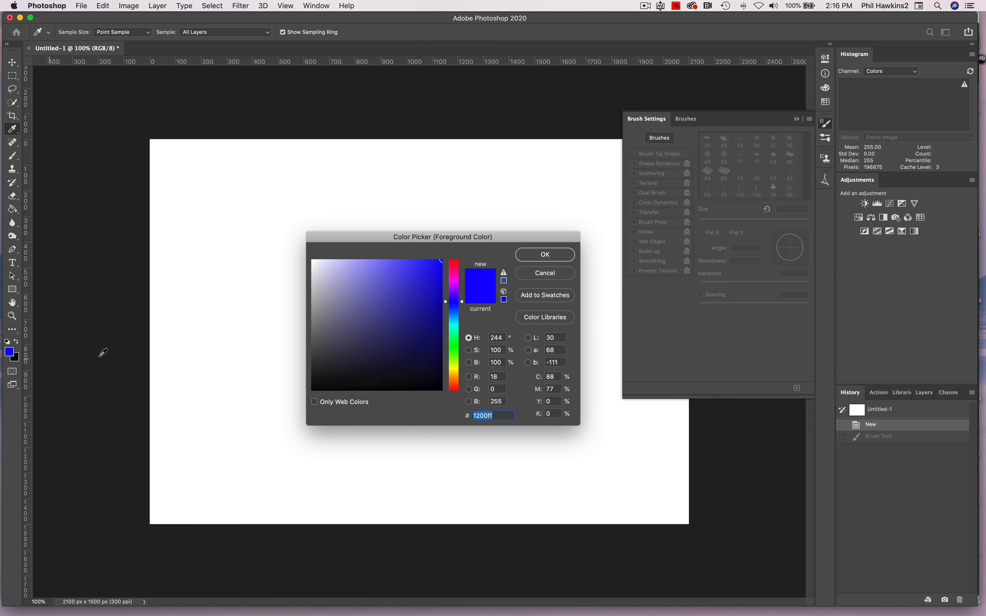
pyautogui.click(448, 351)
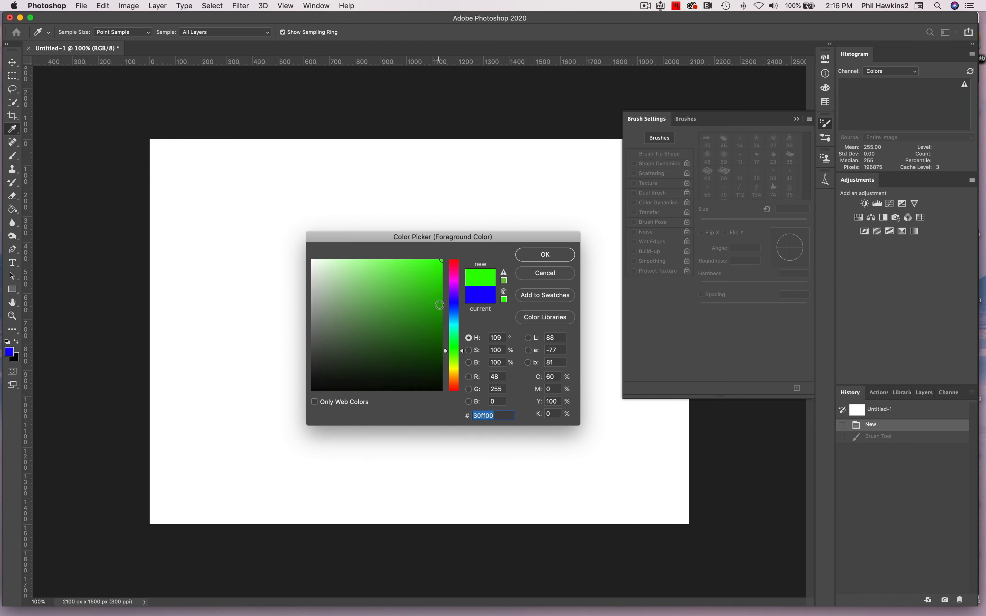
pyautogui.moveTo(439, 261); pyautogui.dragTo(440, 309)
pyautogui.click(565, 259)
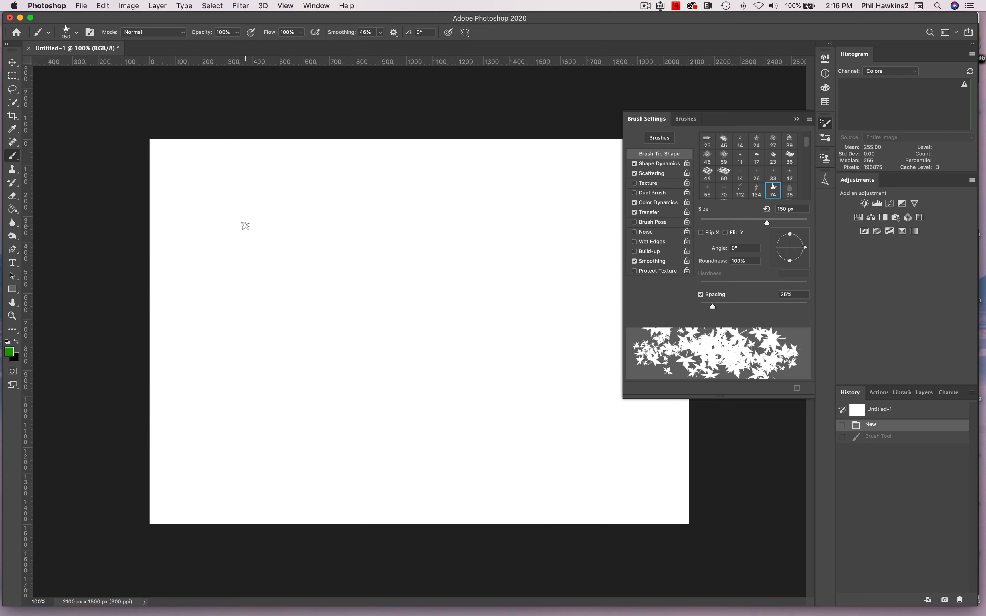
pyautogui.moveTo(235, 210)
pyautogui.mouseDown()
pyautogui.moveTo(293, 273)
pyautogui.moveTo(506, 419)
pyautogui.moveTo(568, 424)
pyautogui.moveTo(559, 449)
pyautogui.mouseUp()
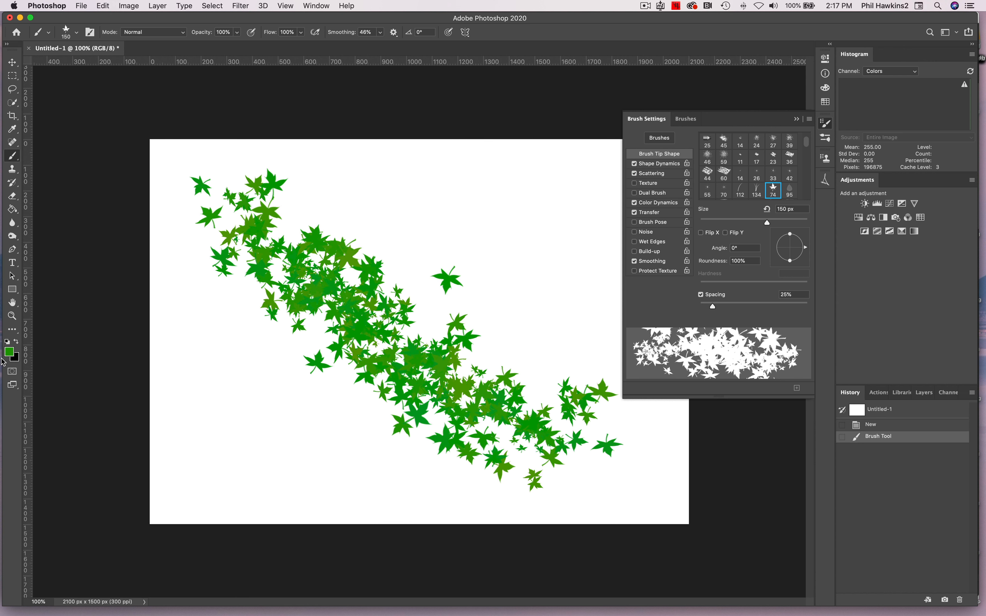
# - Set the foreground color to orange (ffae00) and paint a second diagonal maple leaf stroke over the green leaves
pyautogui.click(8, 353)
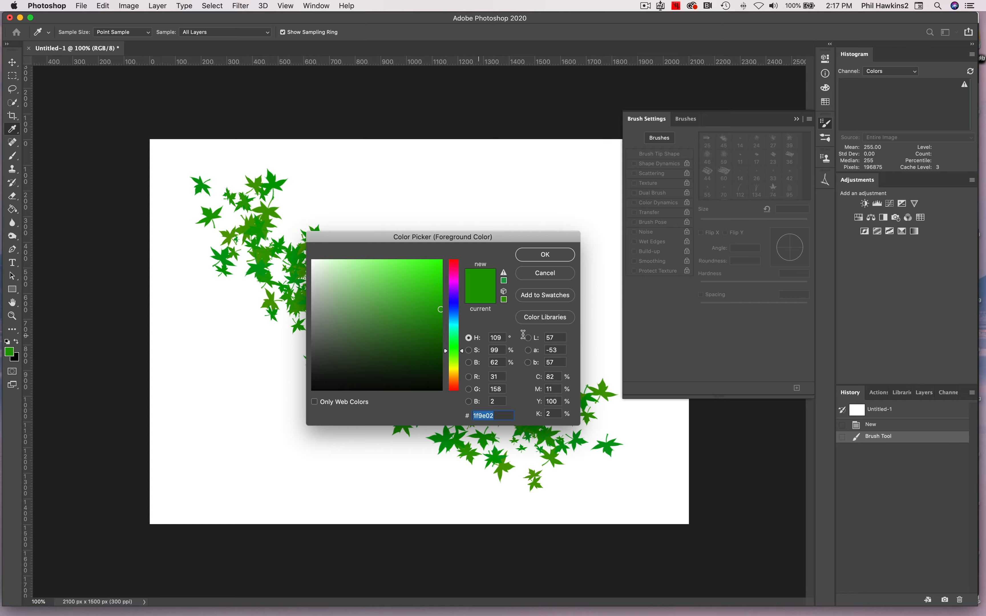
pyautogui.moveTo(462, 351); pyautogui.dragTo(463, 369)
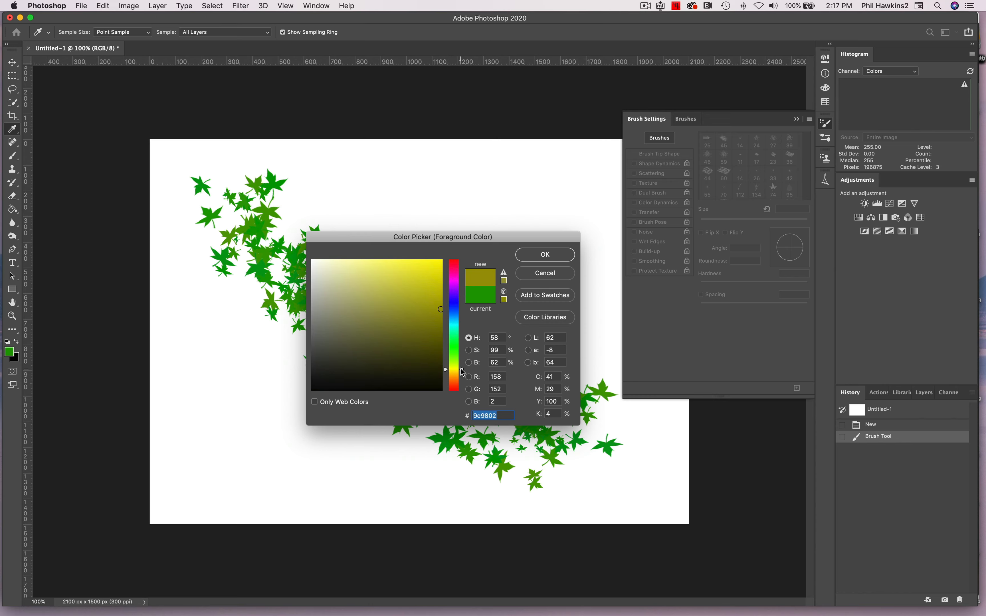
pyautogui.click(425, 276)
pyautogui.moveTo(425, 276); pyautogui.dragTo(447, 252)
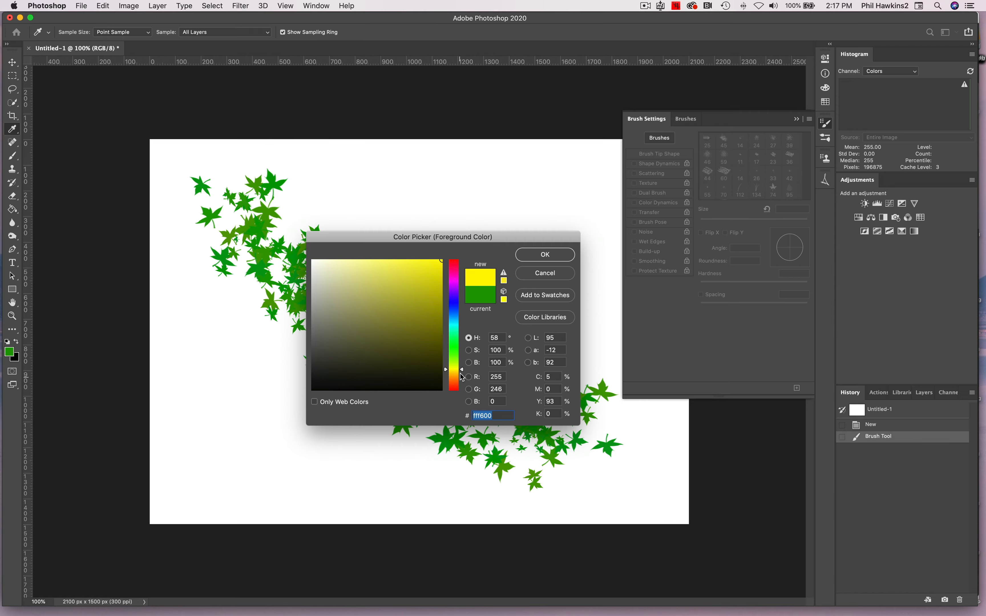
pyautogui.moveTo(462, 369); pyautogui.dragTo(462, 375)
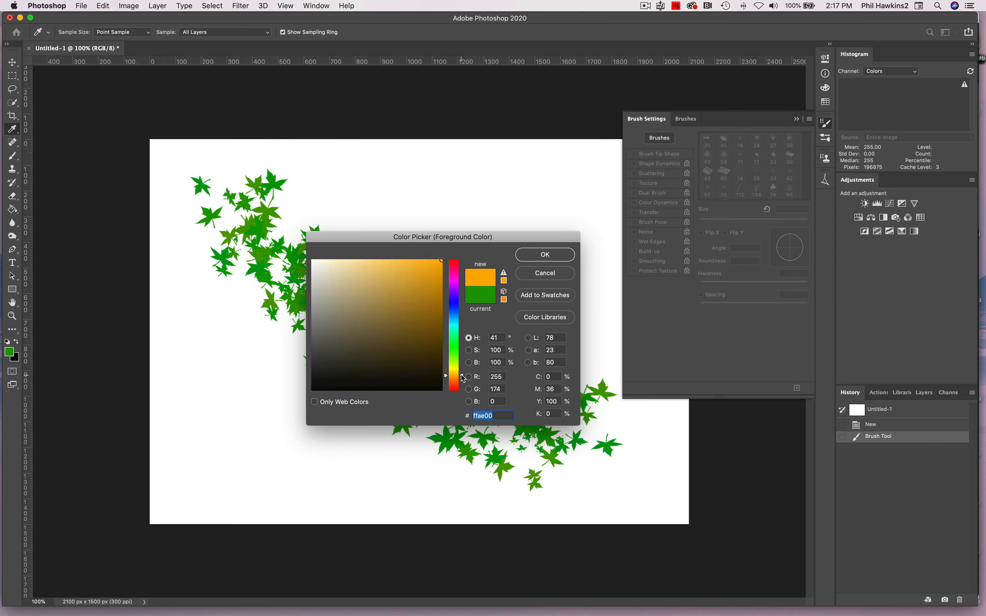
pyautogui.click(556, 255)
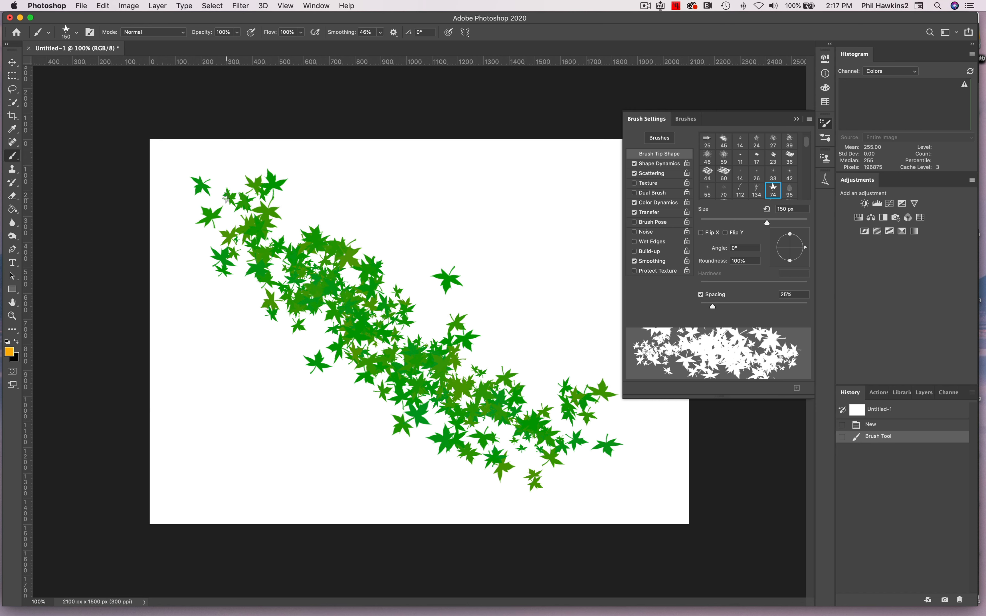
pyautogui.moveTo(222, 190)
pyautogui.mouseDown()
pyautogui.moveTo(405, 323)
pyautogui.moveTo(506, 432)
pyautogui.moveTo(600, 461)
pyautogui.mouseUp()
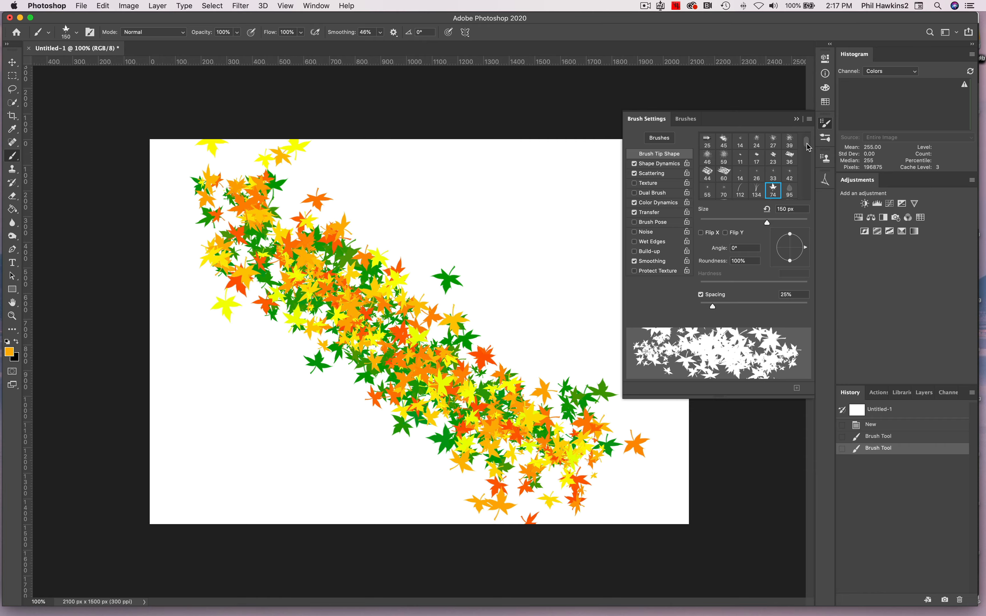
# - Select the 48 px cross-shaped sparkle brush tip and stamp several dabs on one spot in the canvas's upper right area
pyautogui.scroll(-3, 809, 148)
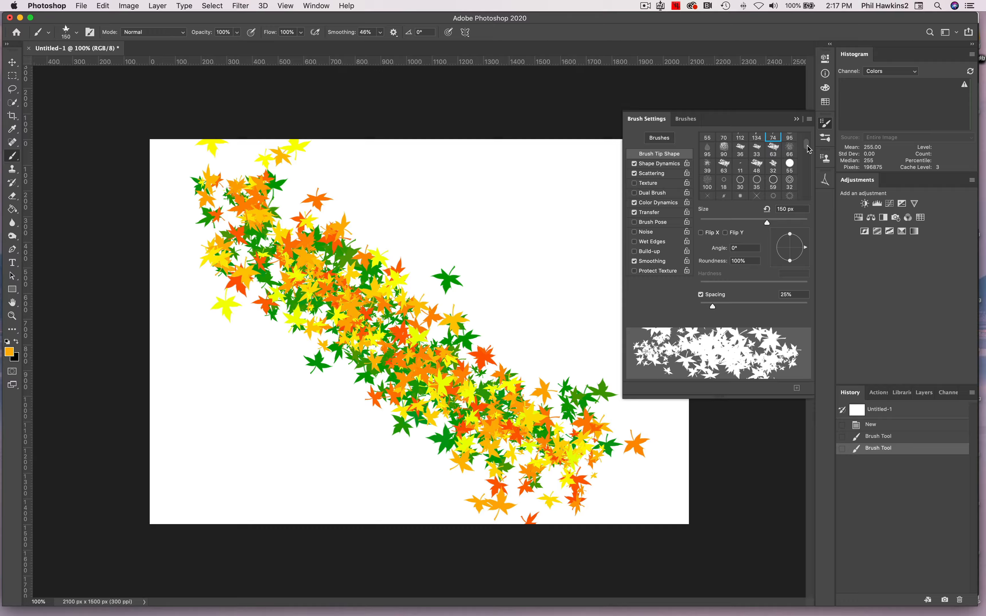
pyautogui.scroll(-2, 809, 150)
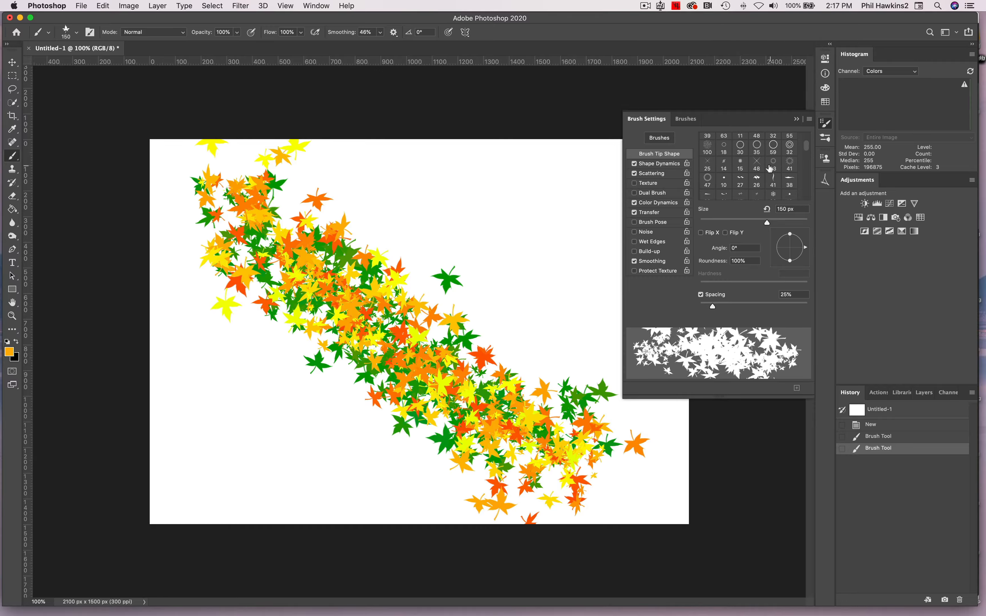
pyautogui.click(756, 164)
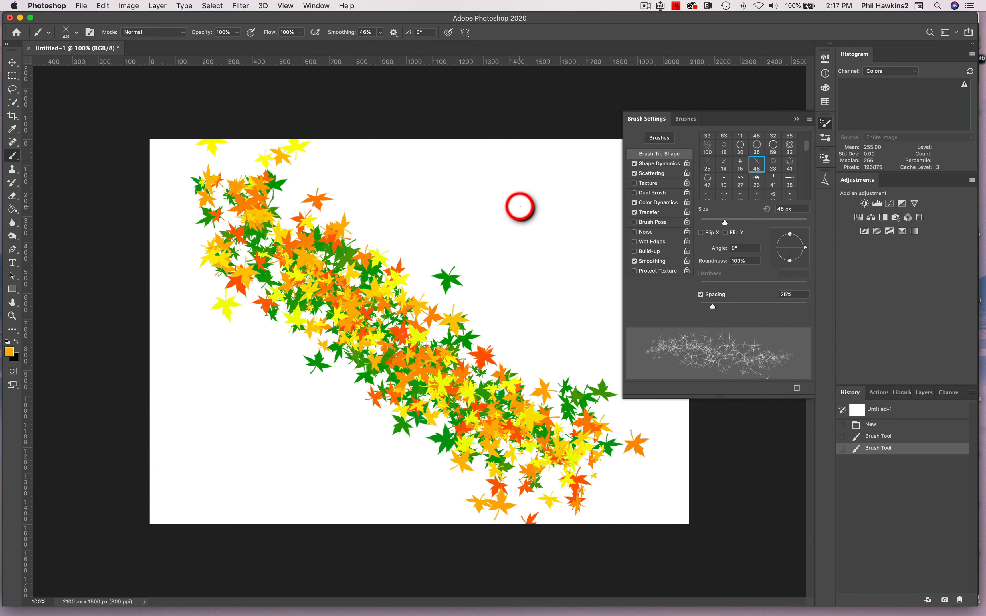
pyautogui.click(520, 207)
pyautogui.click(520, 207)
pyautogui.click(520, 206)
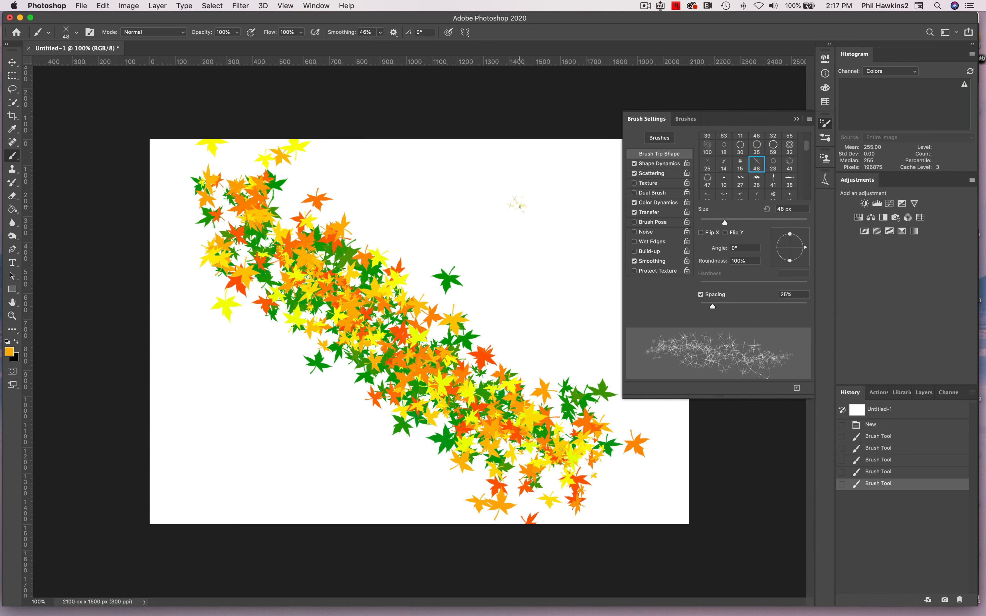
pyautogui.click(519, 206)
pyautogui.click(519, 207)
pyautogui.click(520, 207)
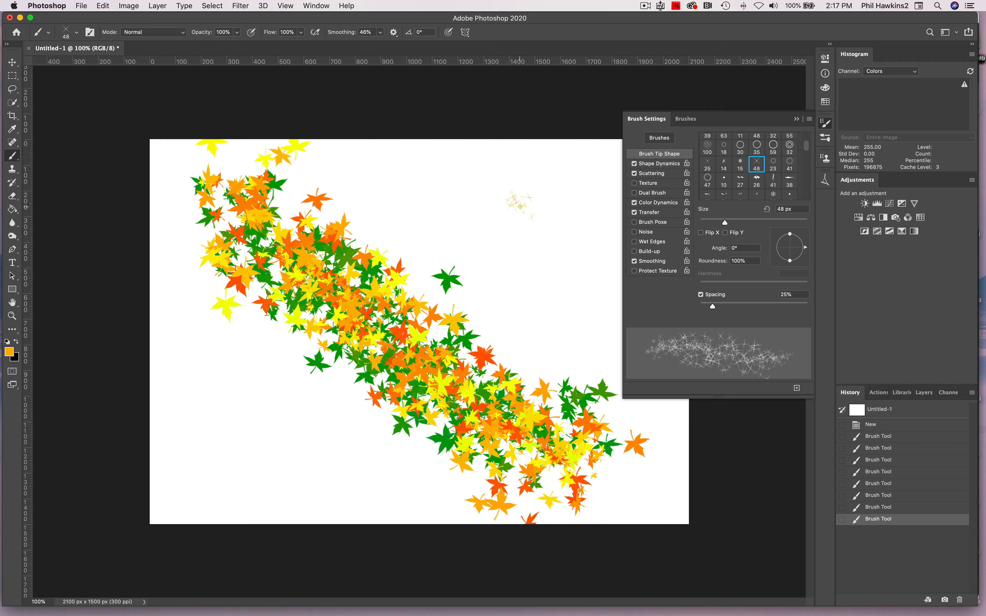
# - Enlarge the sparkle brush to 150 px and paint dabs and a diagonal sparkle stroke across the canvas's upper right area
pyautogui.press(']')
pyautogui.press(']')
pyautogui.press(']')
pyautogui.press(']')
pyautogui.press(']')
pyautogui.press(']')
pyautogui.press(']')
pyautogui.press(']')
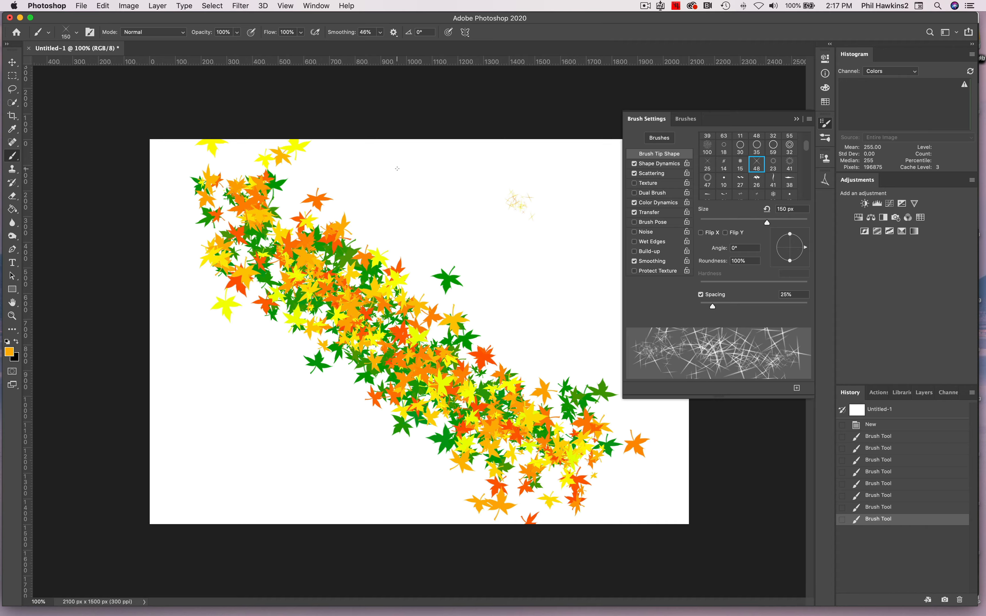
pyautogui.click(398, 168)
pyautogui.click(395, 167)
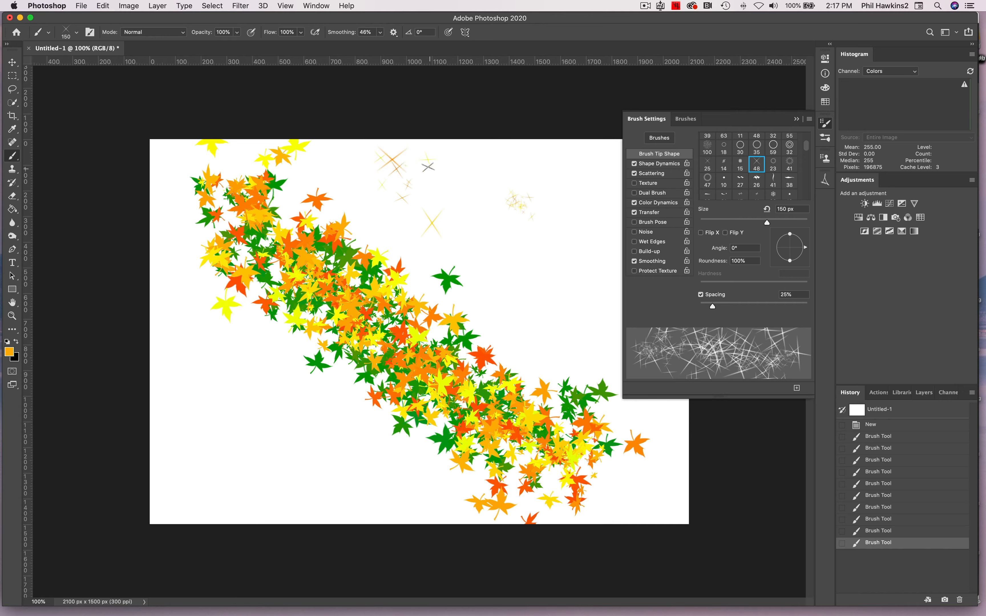
pyautogui.moveTo(426, 164); pyautogui.dragTo(562, 311)
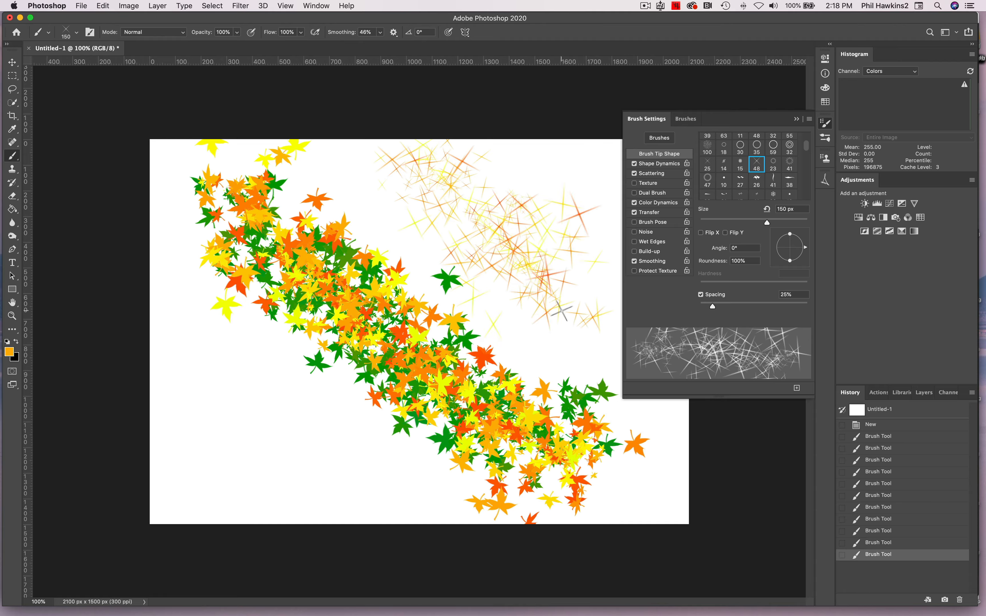
# - Stamp scattered 150 px sparkles across the white area at the canvas's lower left, below the maple leaves
pyautogui.click(272, 436)
pyautogui.click(269, 431)
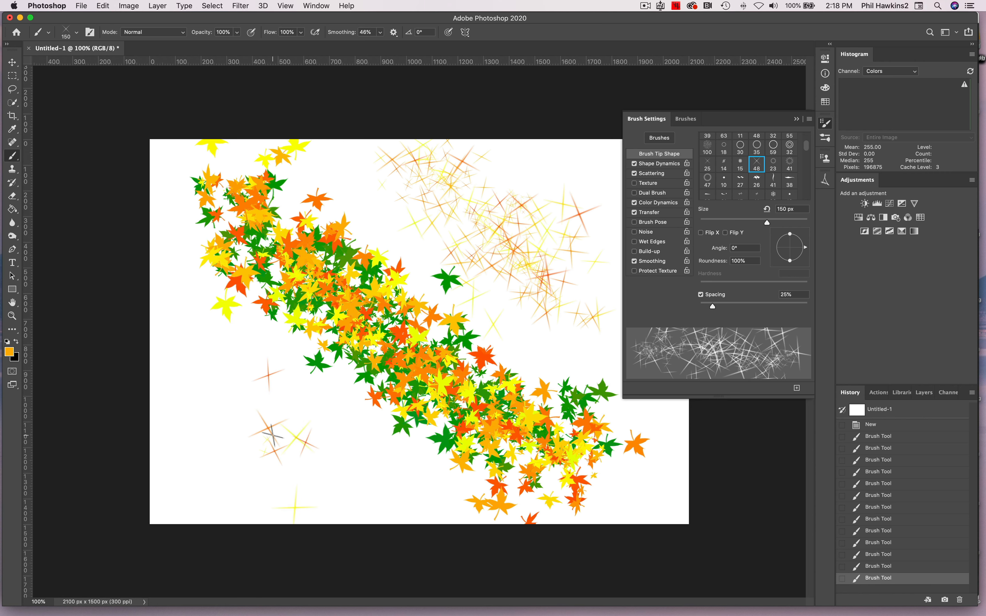
pyautogui.click(281, 436)
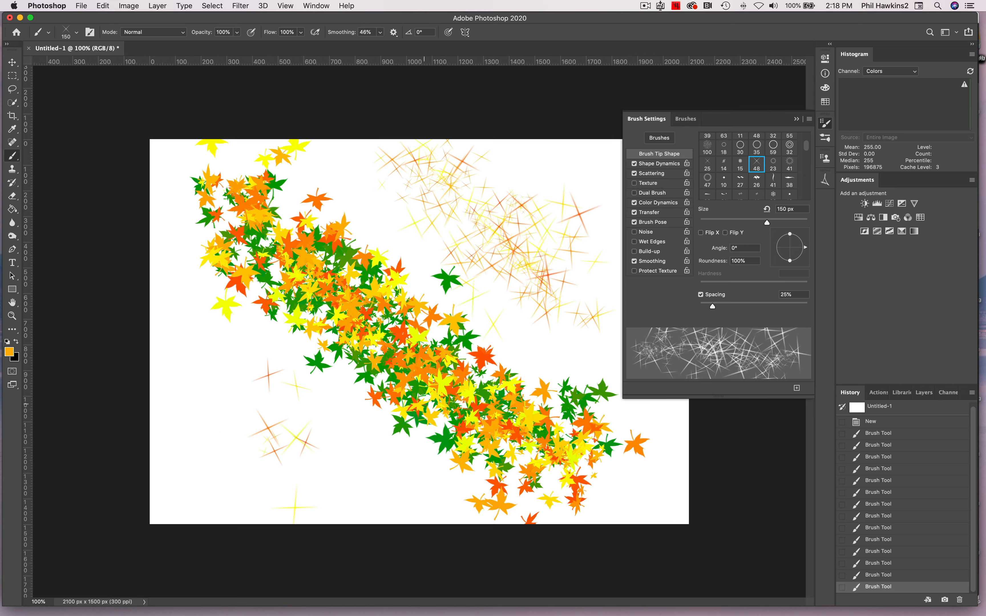
pyautogui.click(370, 414)
pyautogui.click(246, 411)
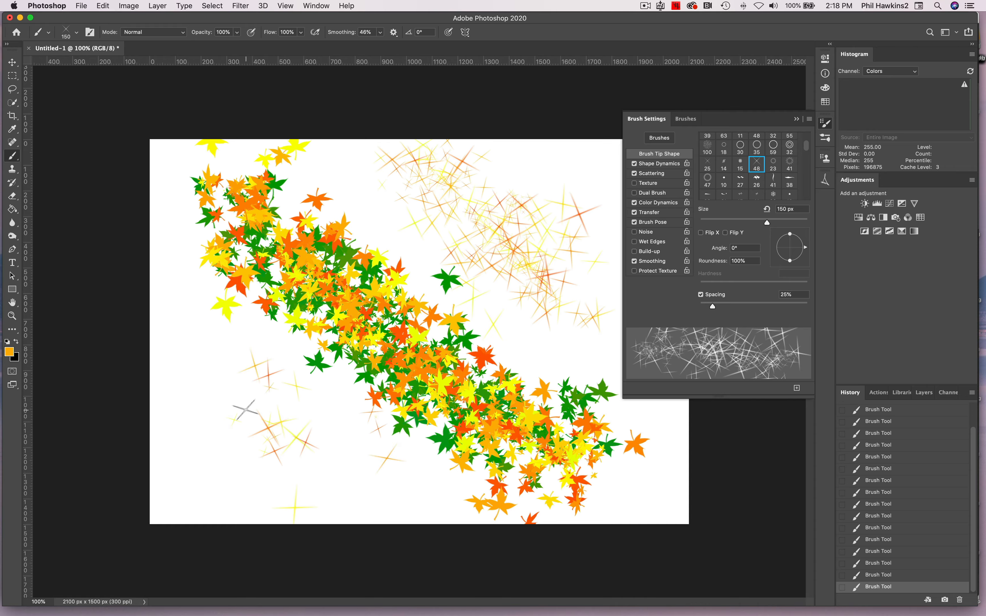
pyautogui.click(246, 411)
pyautogui.click(282, 398)
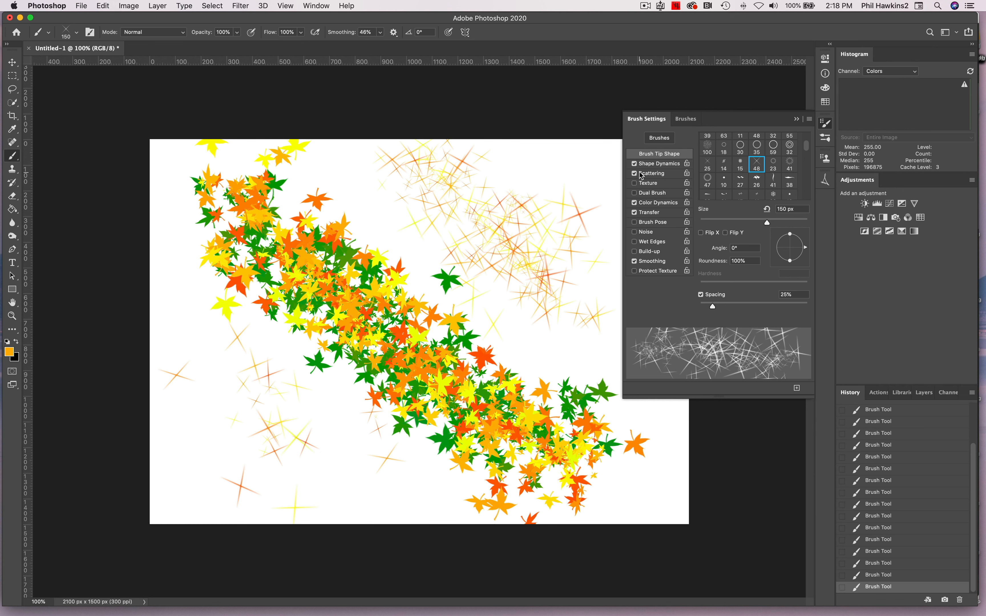
# - Select the 26 px scattered brush tip and paint a long looping stroke from the canvas's lower left up across the maple leaves
pyautogui.click(757, 182)
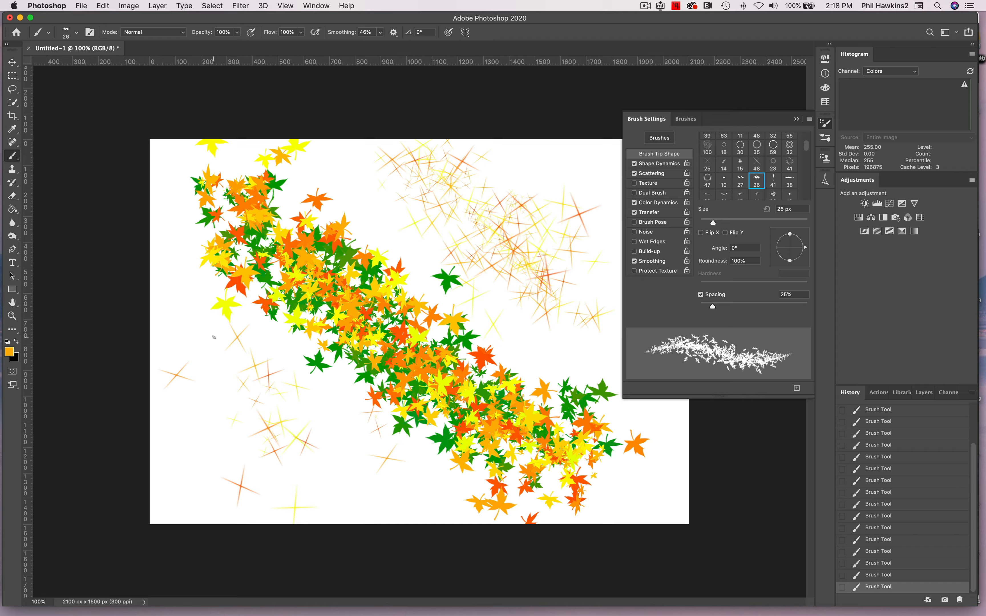
pyautogui.moveTo(214, 337)
pyautogui.mouseDown()
pyautogui.moveTo(320, 443)
pyautogui.moveTo(397, 488)
pyautogui.moveTo(294, 480)
pyautogui.moveTo(250, 458)
pyautogui.moveTo(259, 427)
pyautogui.moveTo(543, 211)
pyautogui.mouseUp()
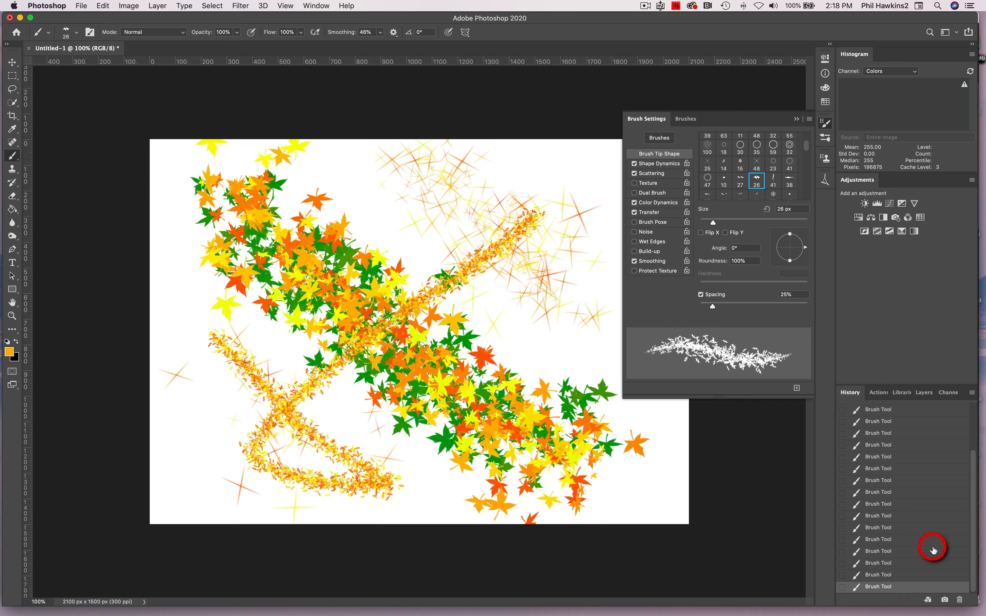
# - Step back through the history to remove the 26 px stroke and the 150 px sparkles, keeping the maple leaves and first small sparkle cluster
pyautogui.click(902, 544)
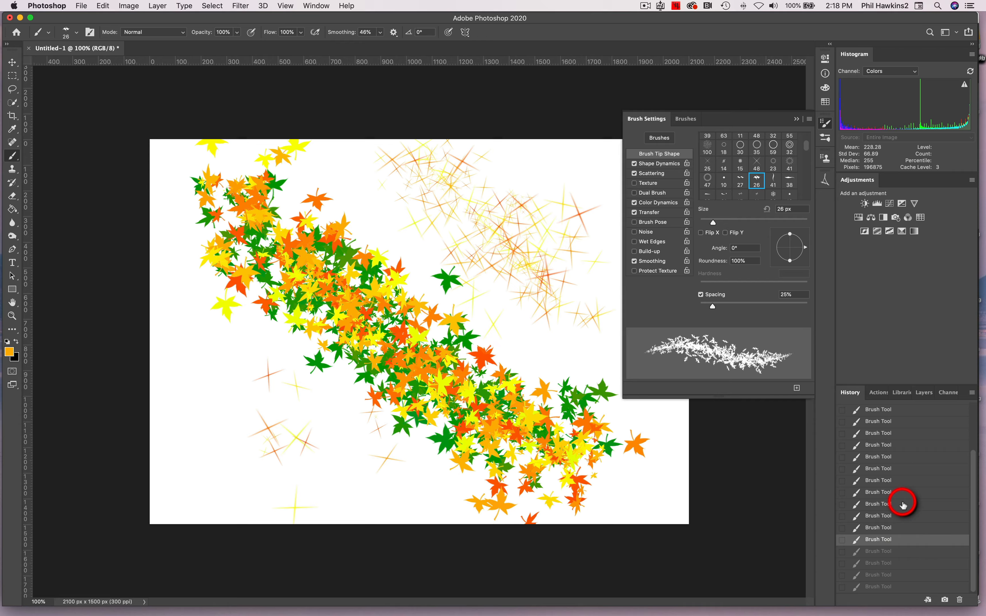
pyautogui.click(903, 482)
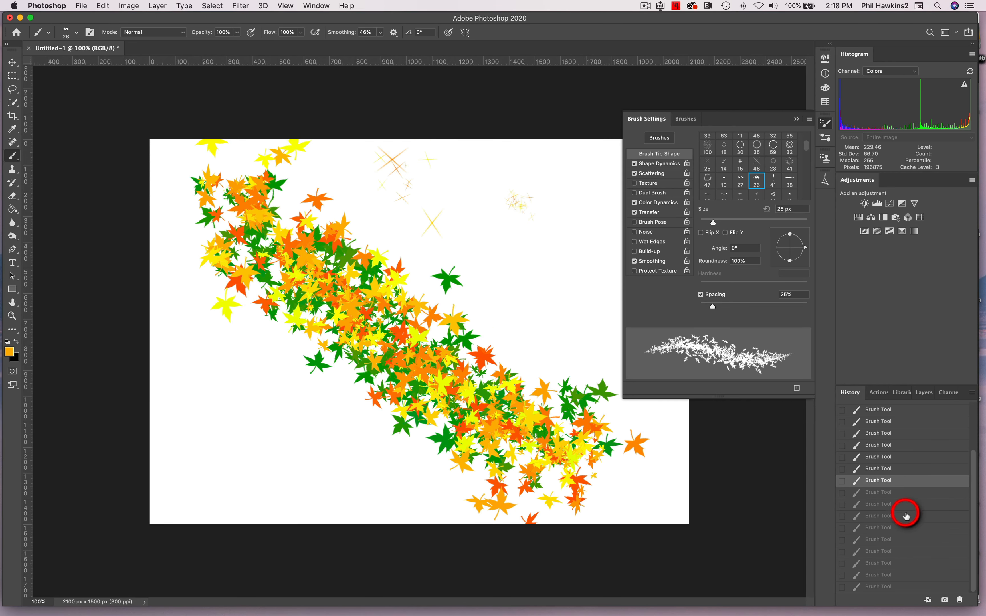
pyautogui.click(911, 432)
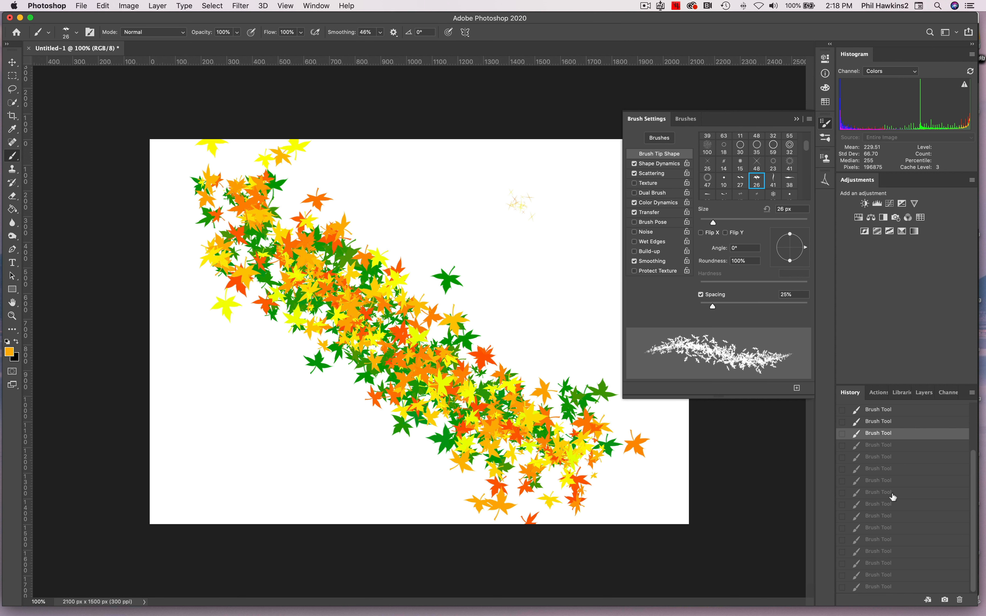
# - Choose the 134 px Grass preset brush and paint a horizontal strip of grass across the canvas's lower left, below the maple leaves
pyautogui.click(688, 120)
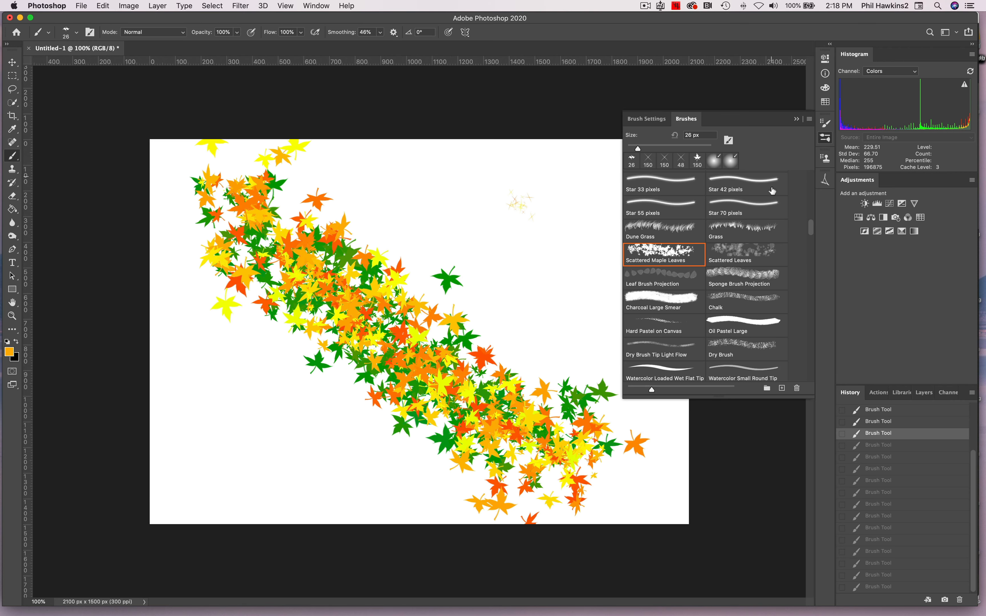
pyautogui.click(748, 230)
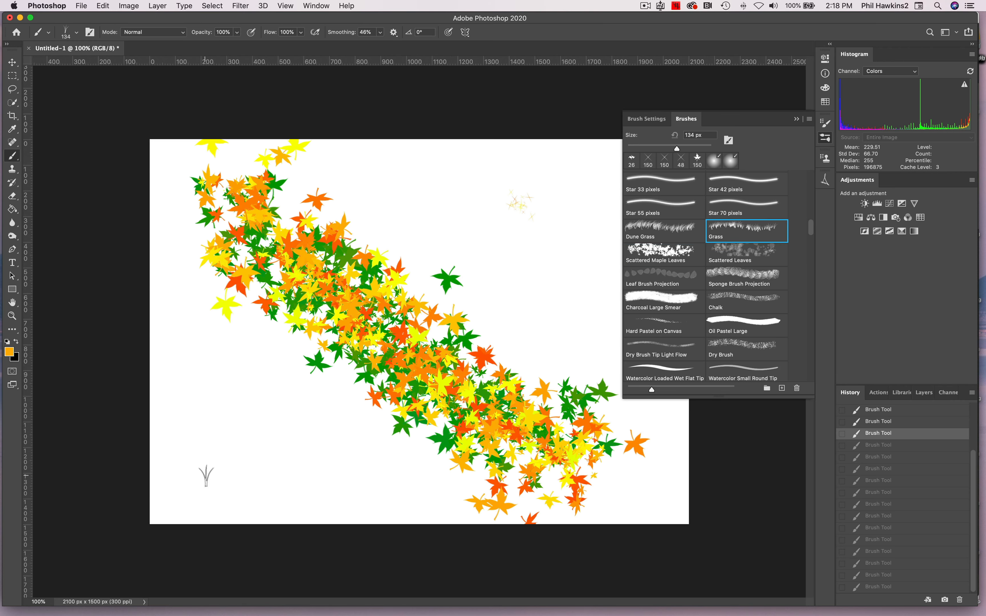
pyautogui.moveTo(189, 465)
pyautogui.mouseDown()
pyautogui.moveTo(418, 467)
pyautogui.moveTo(182, 470)
pyautogui.mouseUp()
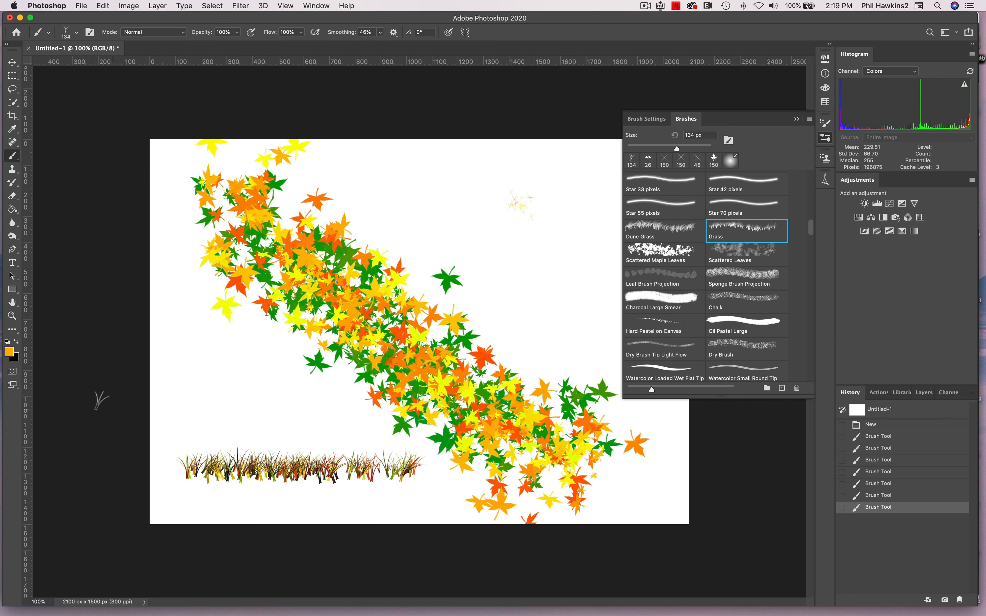
# - Set the foreground color to bright green (00ff06) and paint a second horizontal grass strip just above the first one
pyautogui.click(9, 352)
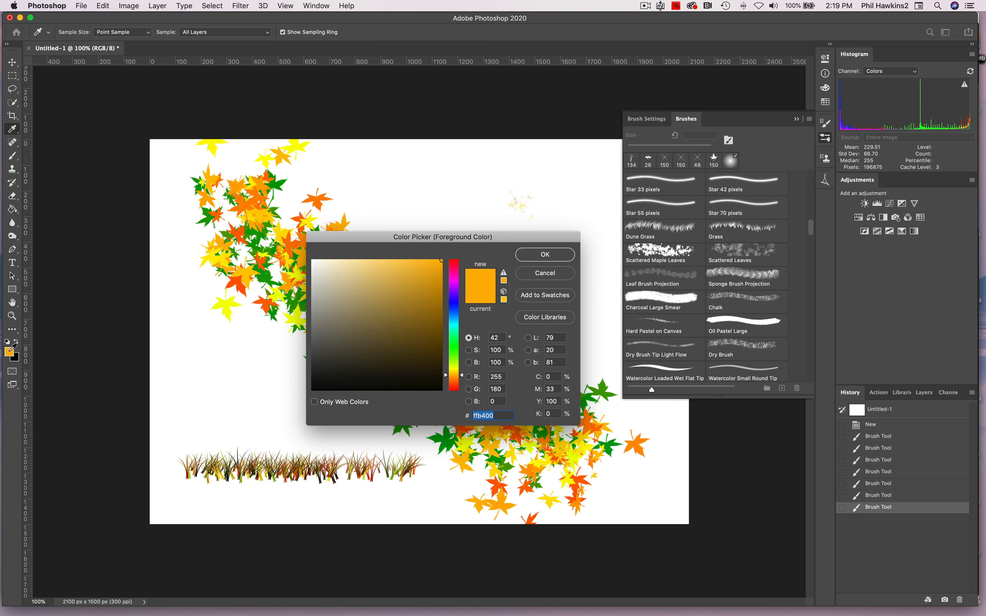
pyautogui.click(456, 351)
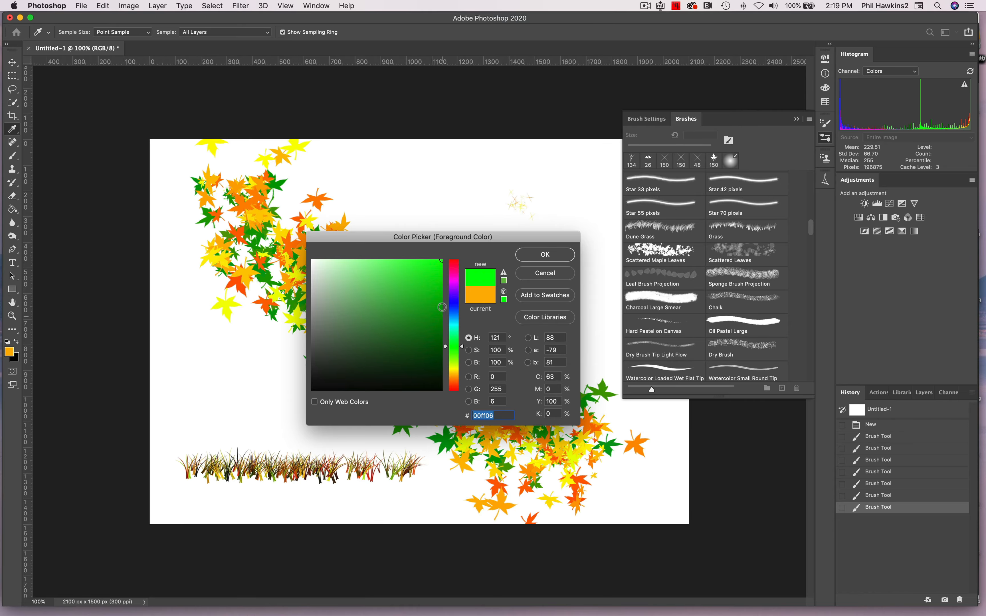
pyautogui.click(544, 255)
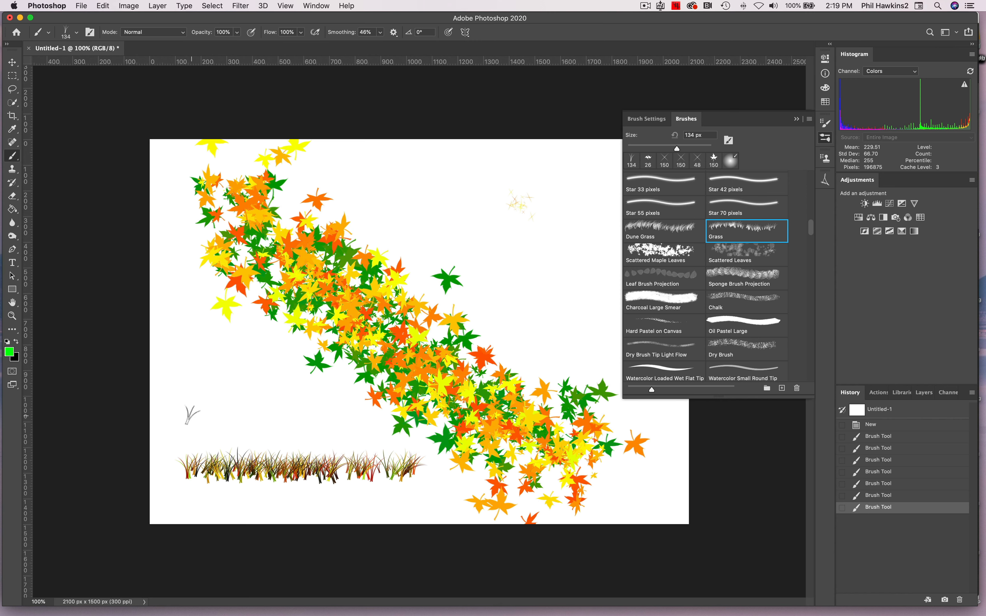
pyautogui.moveTo(192, 415)
pyautogui.mouseDown()
pyautogui.moveTo(355, 420)
pyautogui.moveTo(266, 412)
pyautogui.moveTo(202, 419)
pyautogui.mouseUp()
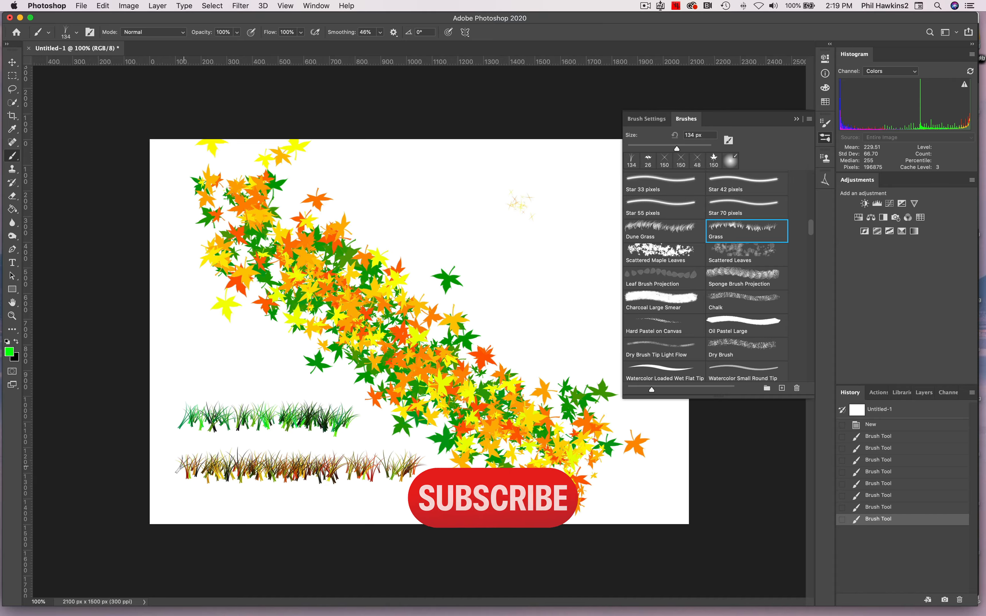